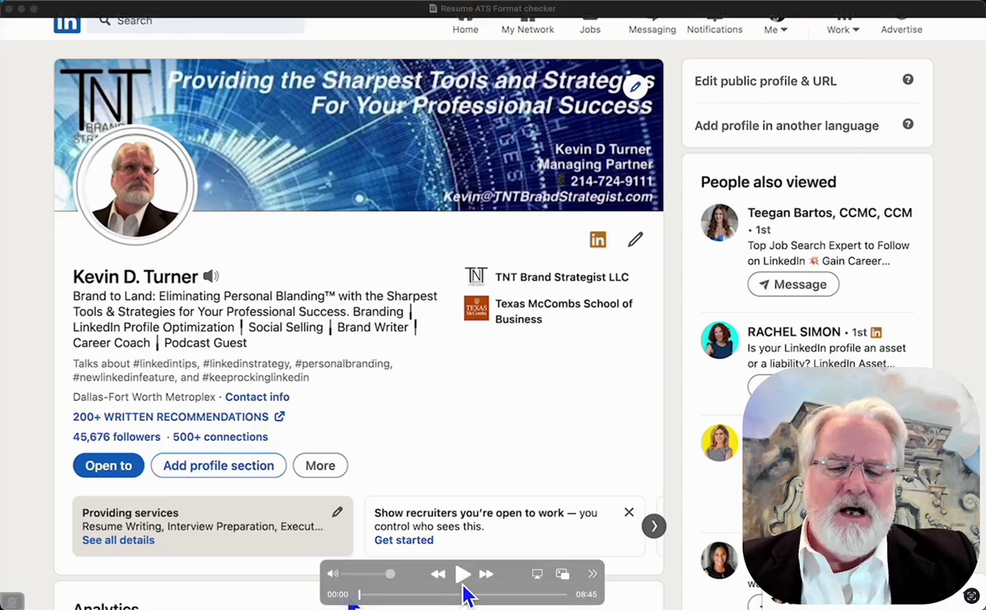
# - Open the Resume Builder from the Jobs area and check the actions available for the most recent saved resume
pyautogui.click(462, 573)
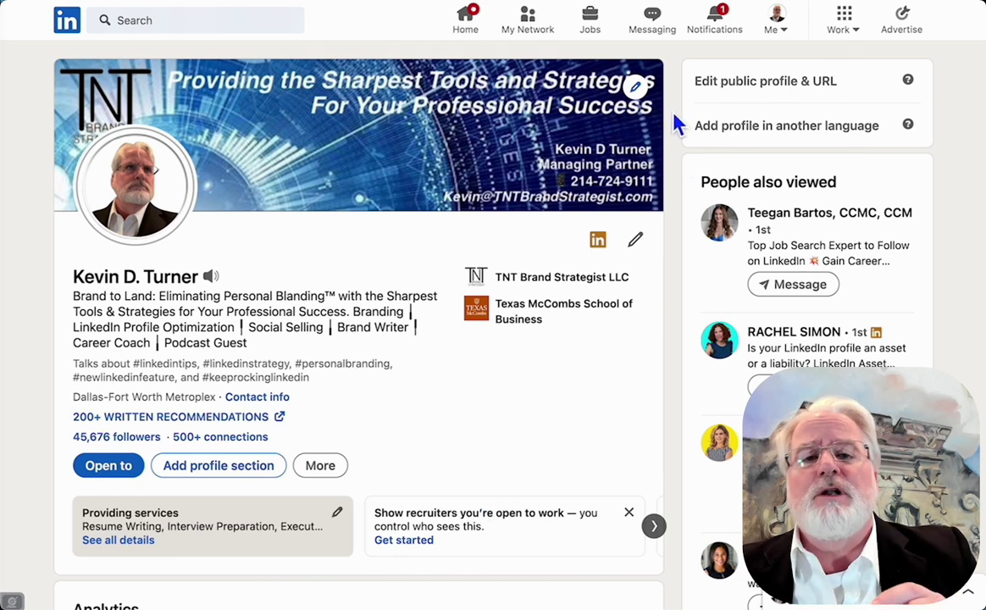
pyautogui.click(595, 29)
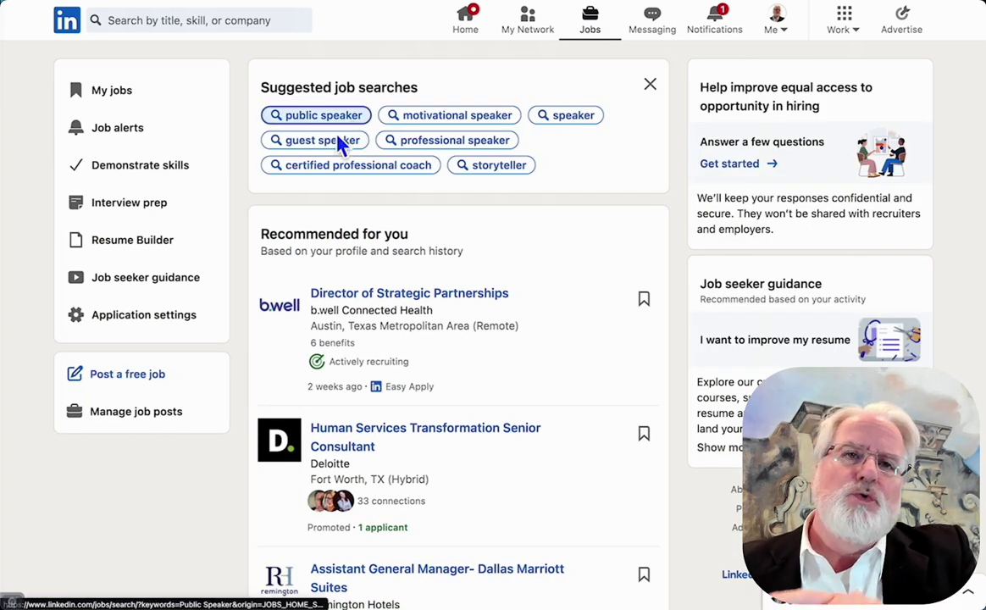
pyautogui.click(132, 243)
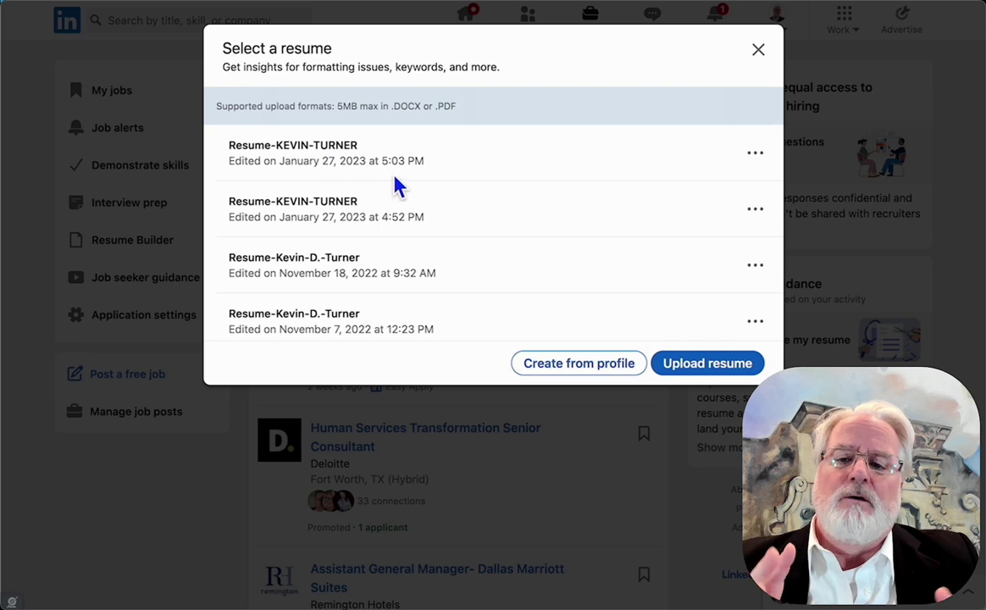
pyautogui.click(752, 158)
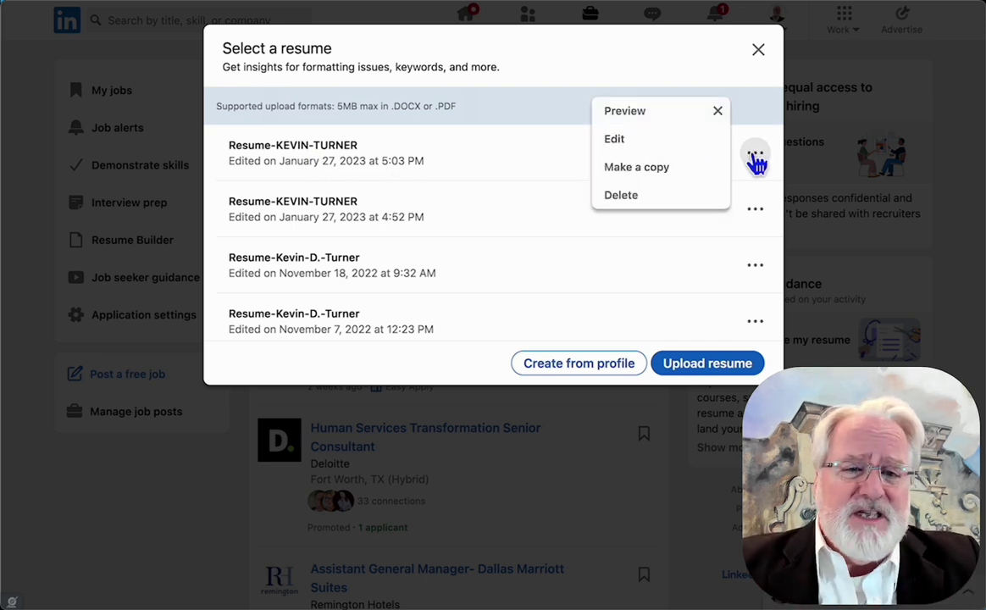
pyautogui.click(523, 189)
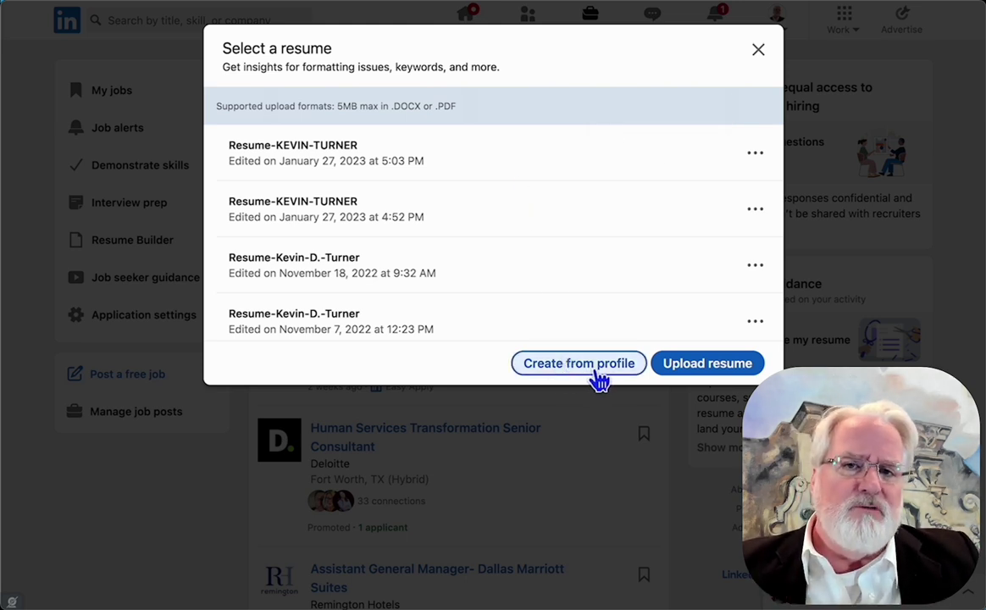
# - Upload the Desktop file "FAKE RESUME for testing Formatting Check" as the resume and continue to its insights
pyautogui.click(703, 366)
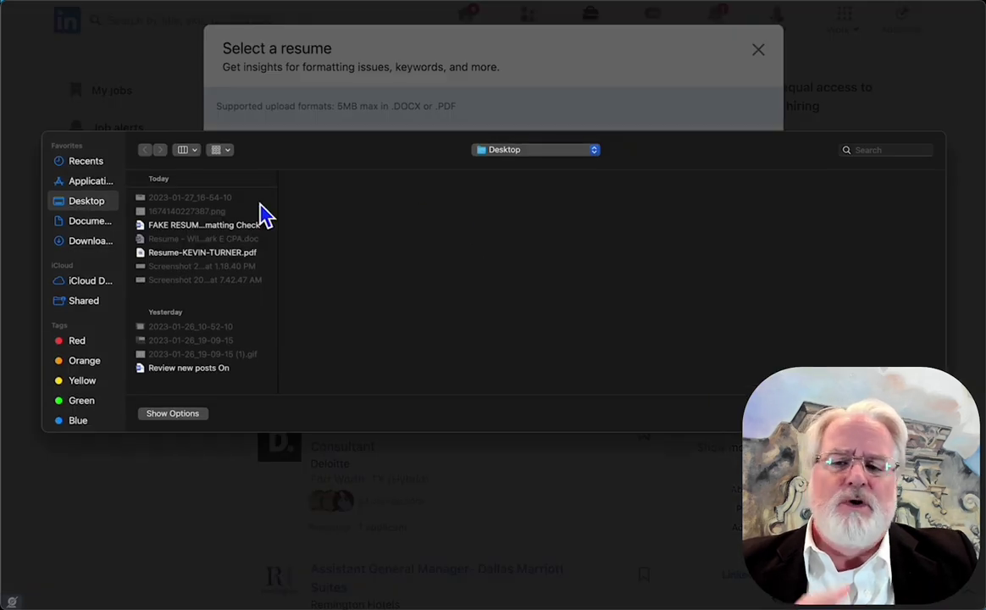
pyautogui.click(211, 227)
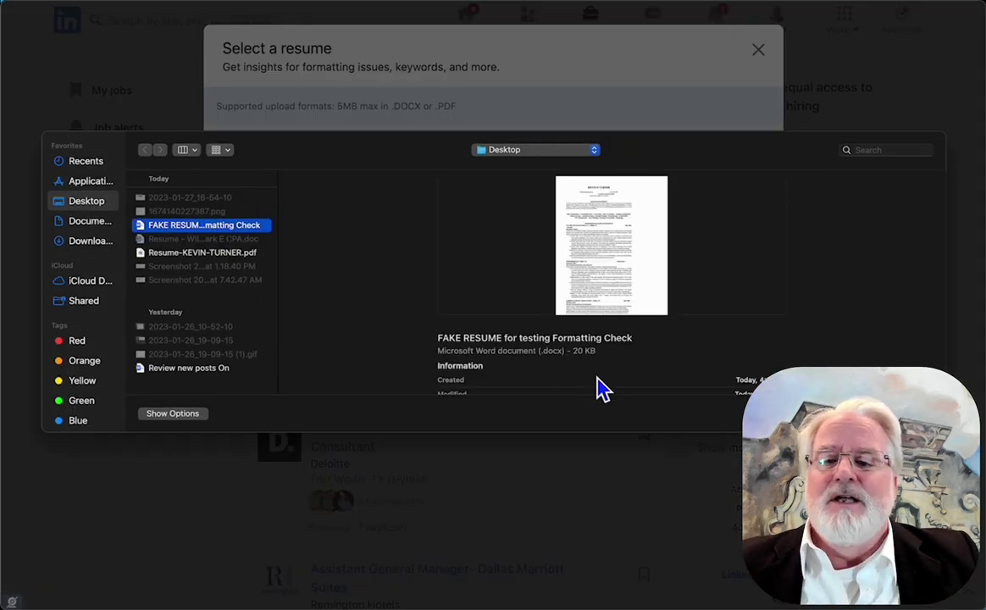
pyautogui.press('Return')
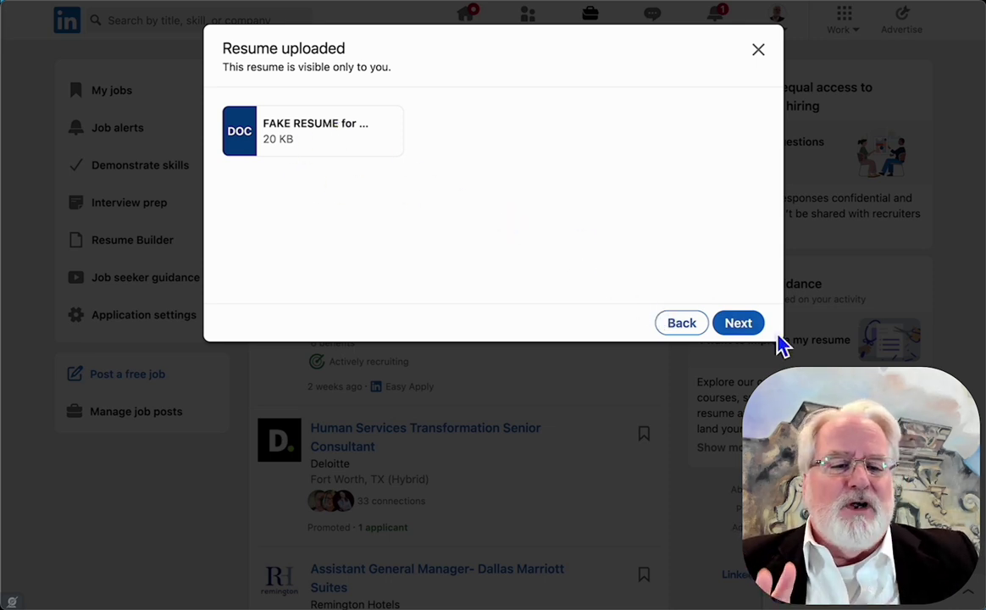
pyautogui.click(738, 324)
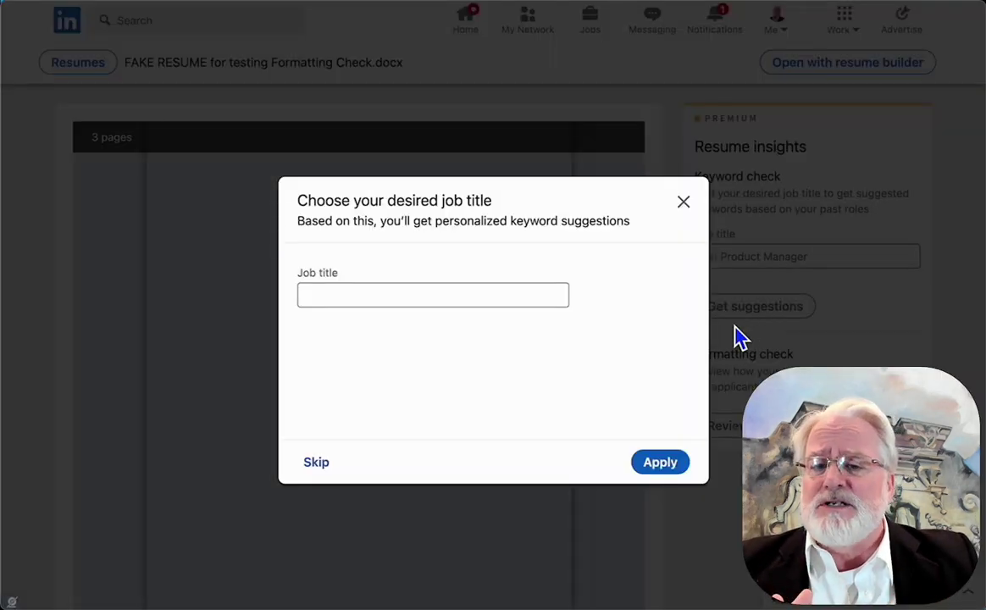
# - Apply "Vice President of Business Development" as the desired job title for the keyword suggestions
pyautogui.click(418, 303)
pyautogui.write('VP')
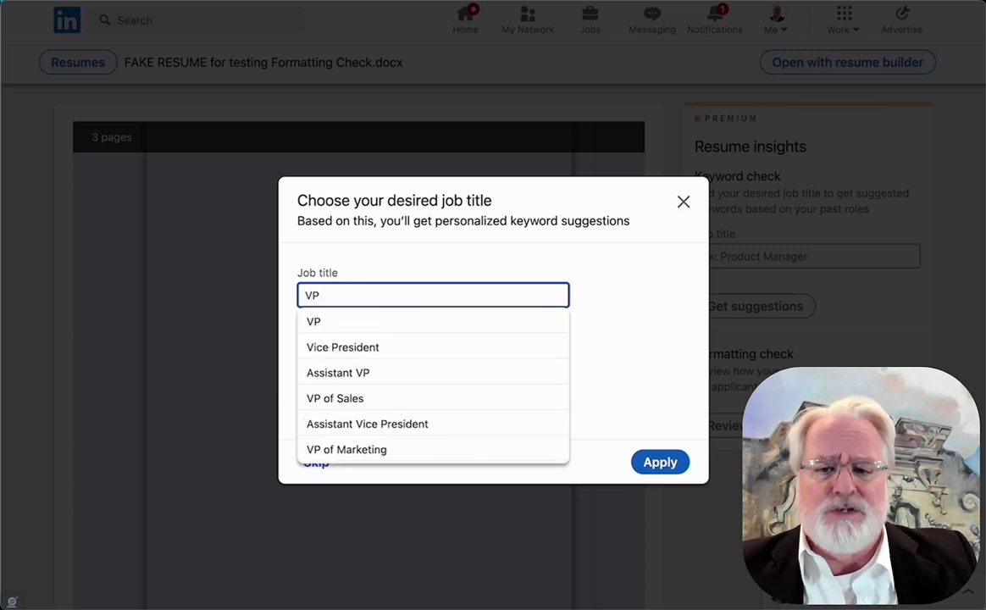
pyautogui.write(' Busi')
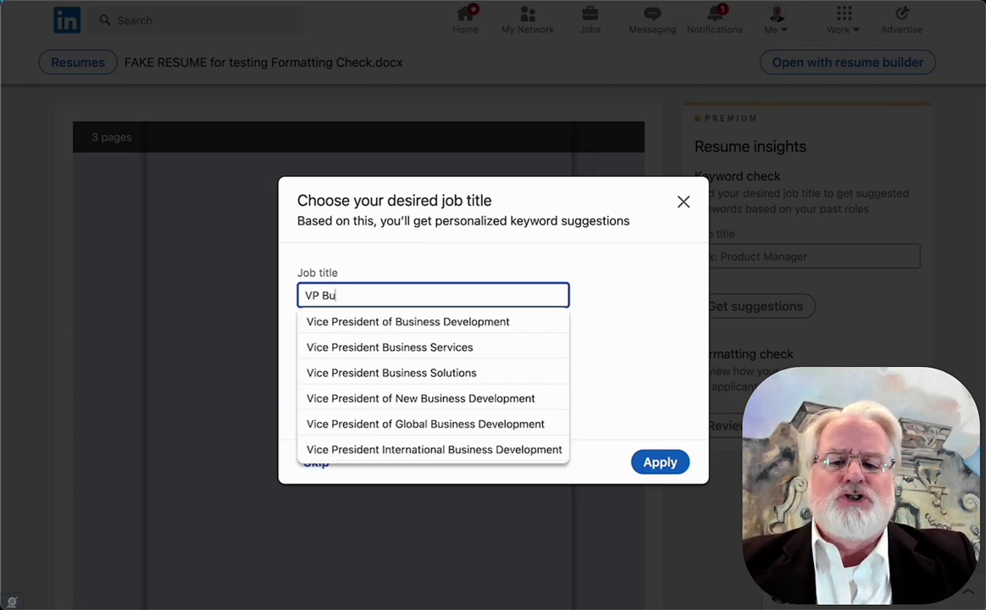
pyautogui.click(421, 336)
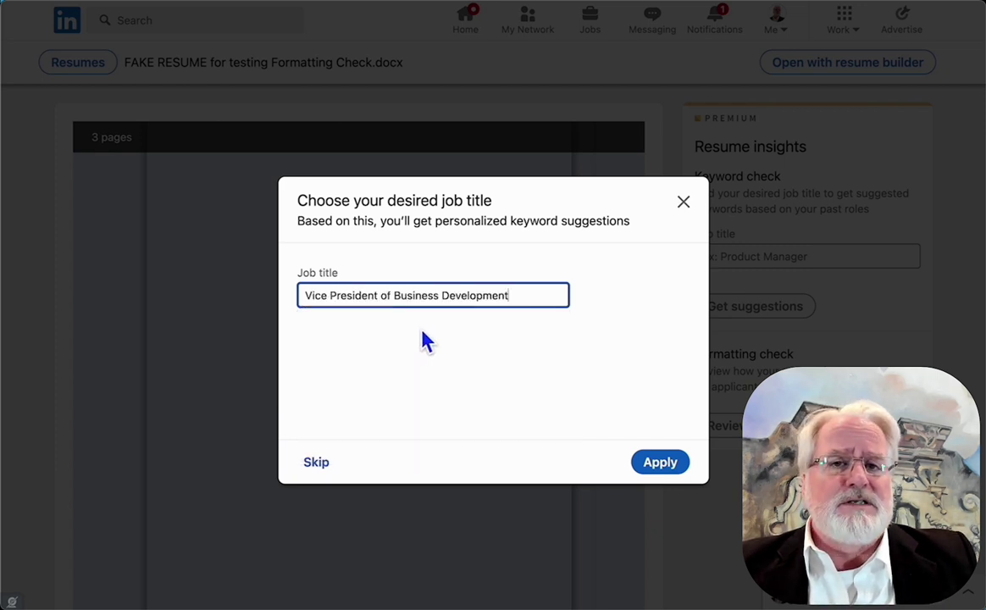
pyautogui.click(663, 467)
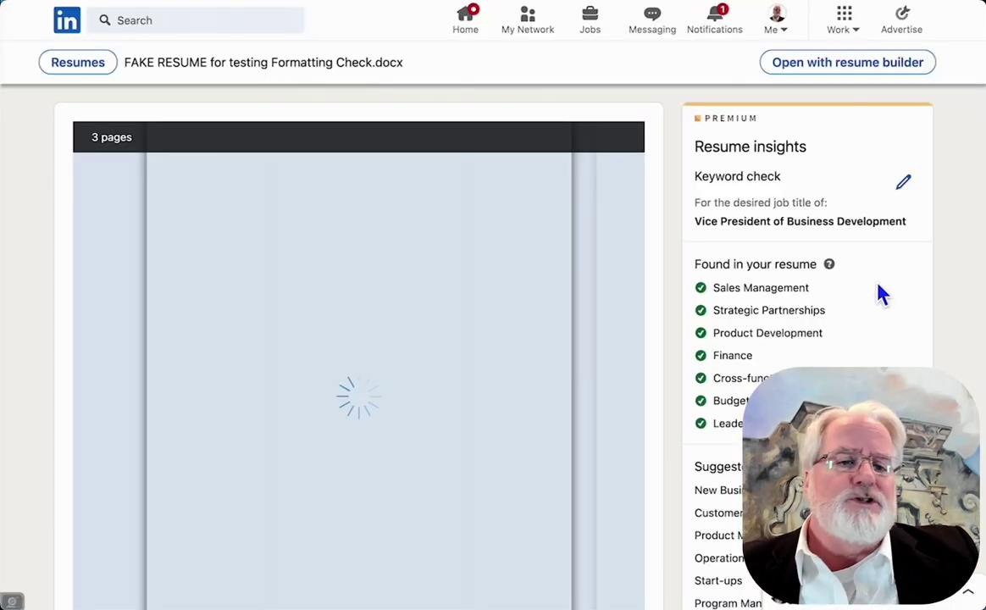
# - Review the keywords found in the resume and read the explanation of that list
pyautogui.scroll(-2, 881, 294)
pyautogui.scroll(-1, 881, 294)
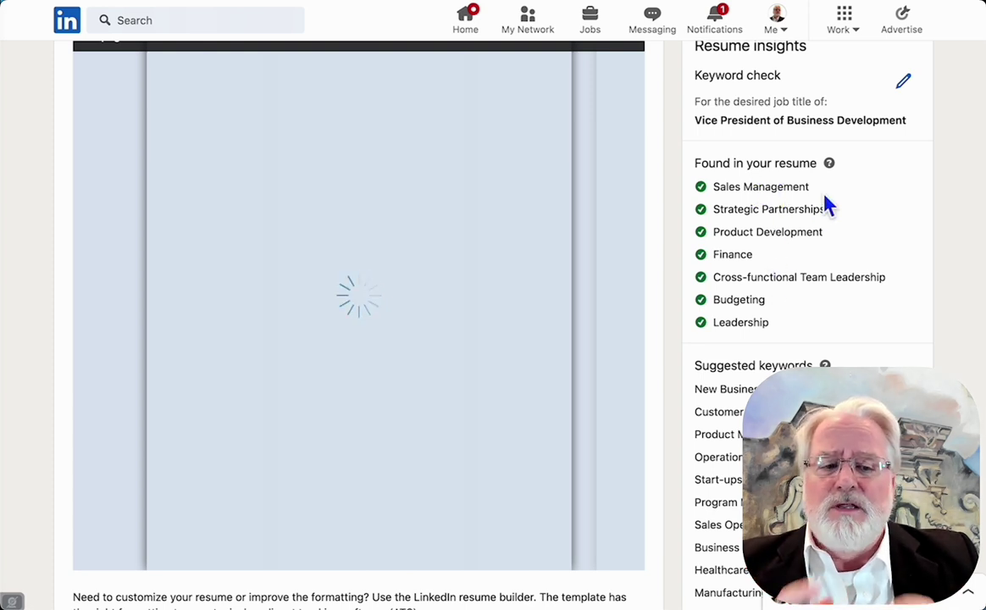
pyautogui.moveTo(830, 168)
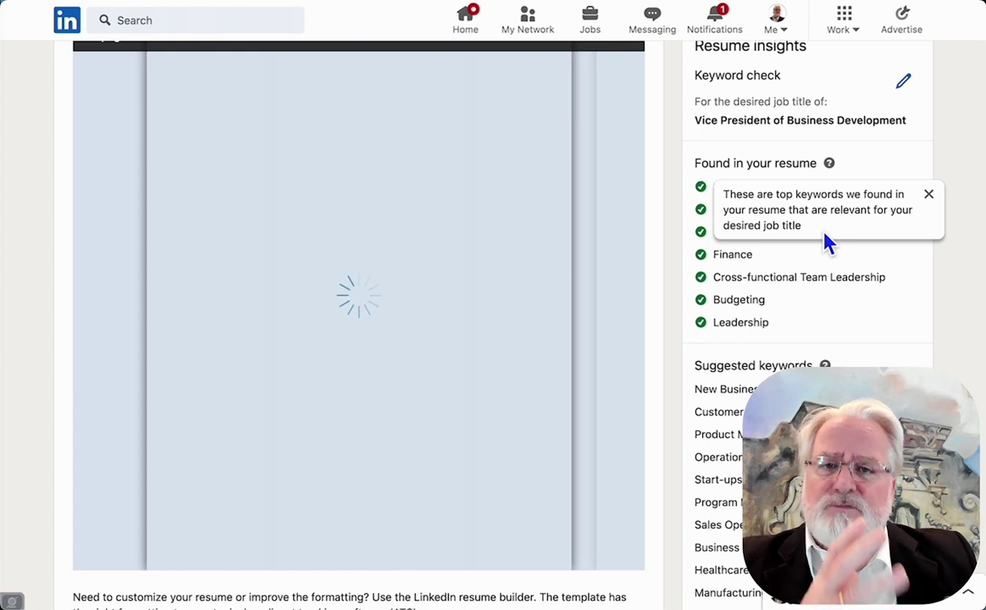
pyautogui.click(934, 200)
# - Review the suggested keywords for the desired job title and read the explanation of that list
pyautogui.scroll(-5, 917, 305)
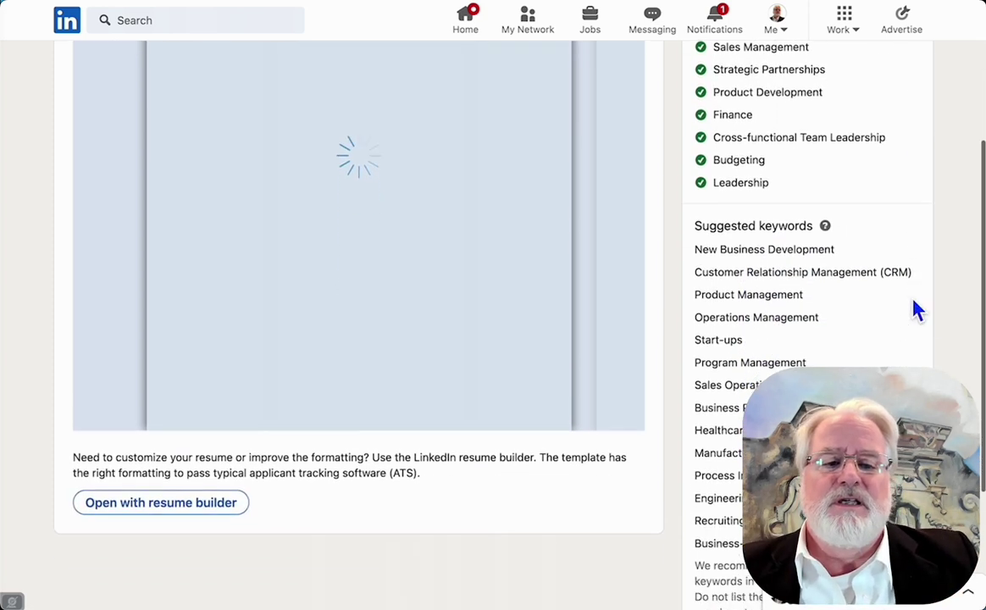
pyautogui.scroll(-2, 916, 310)
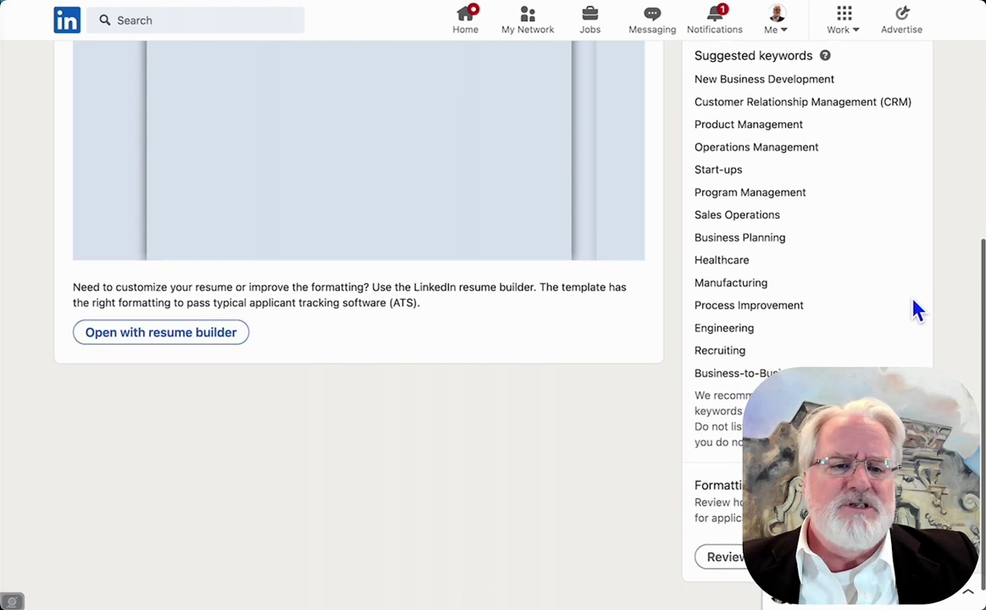
pyautogui.click(826, 57)
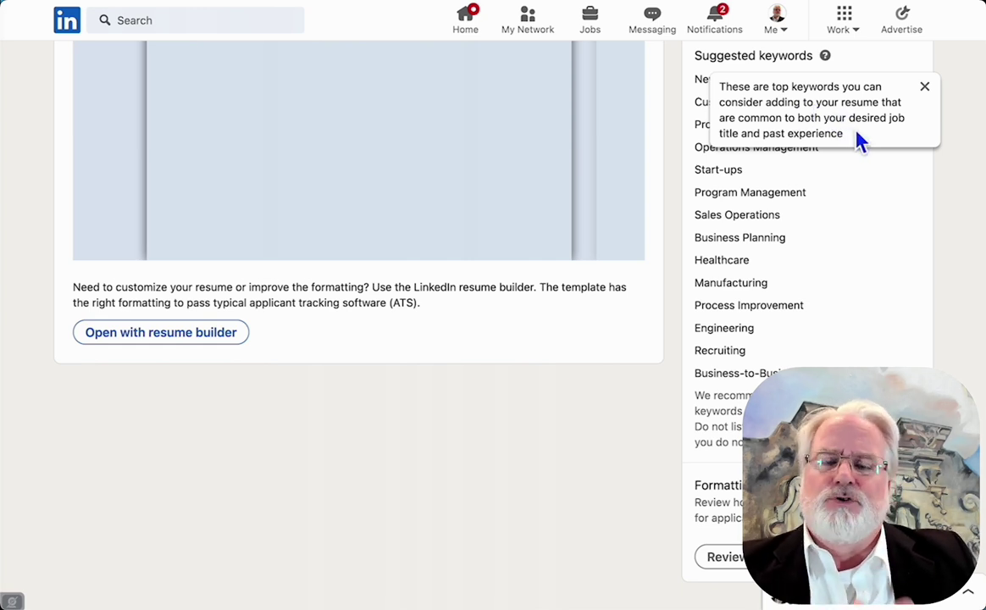
pyautogui.click(925, 88)
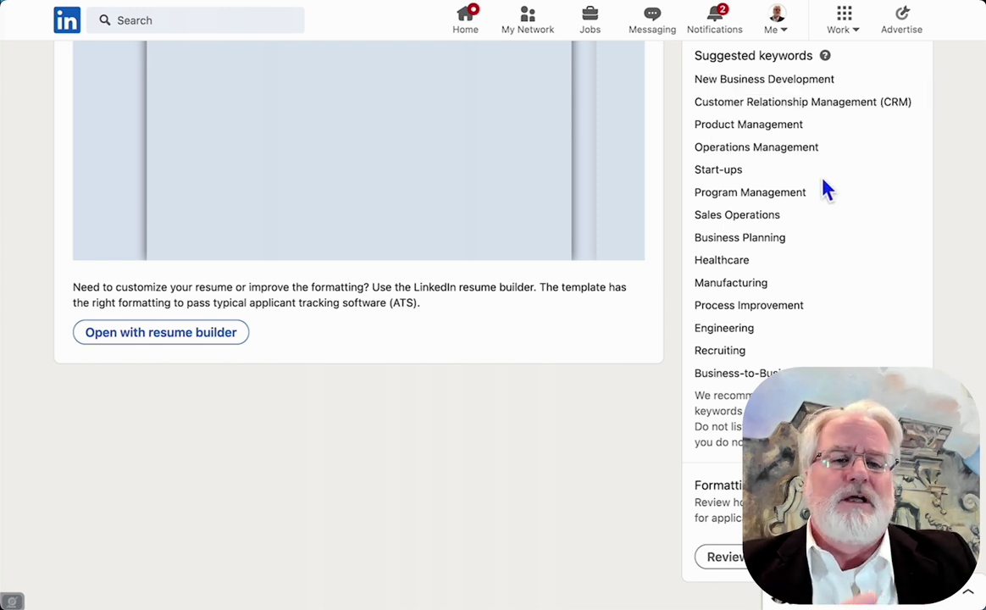
pyautogui.scroll(-1, 824, 183)
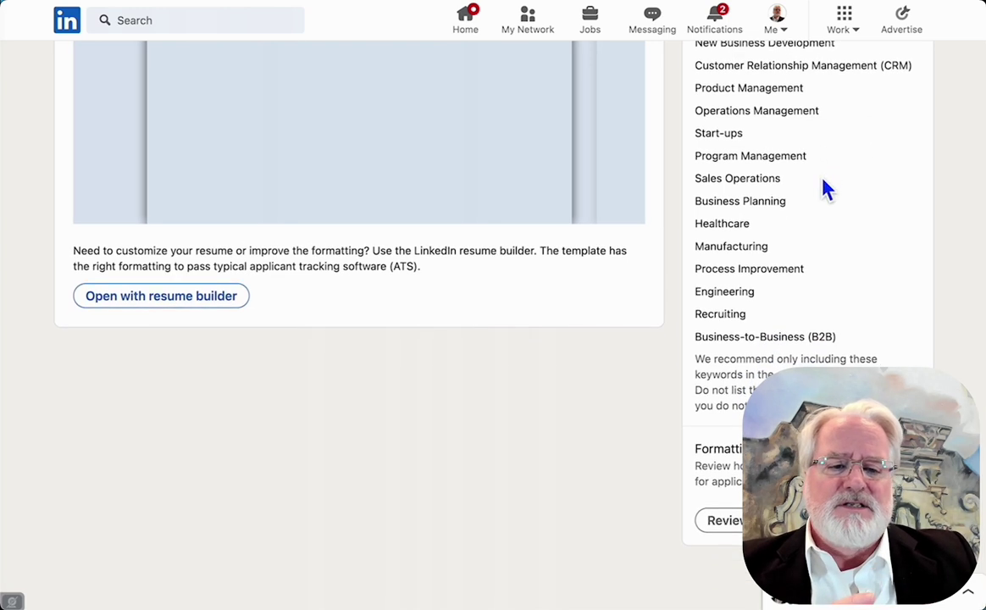
pyautogui.scroll(1, 826, 188)
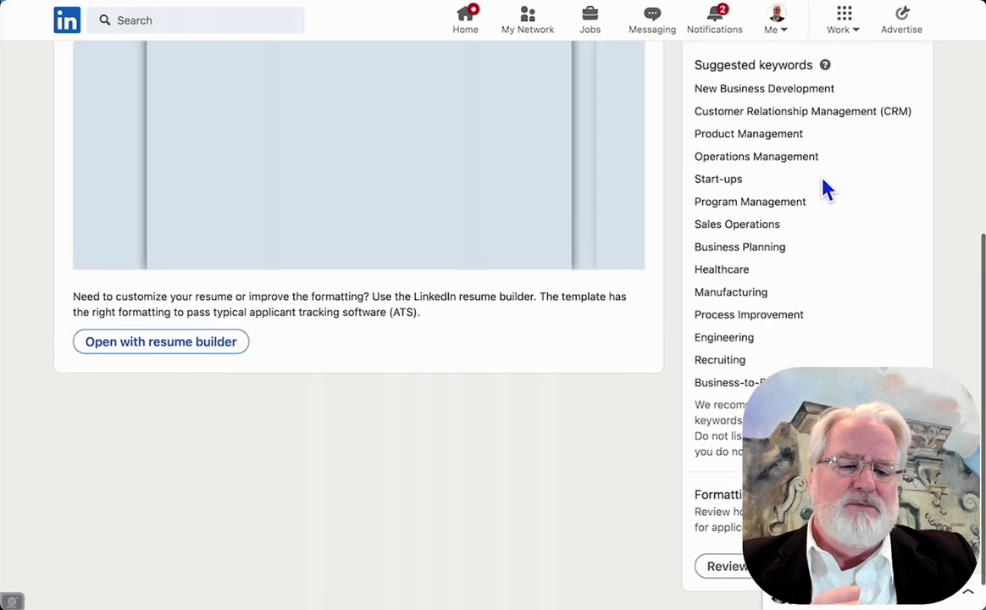
pyautogui.scroll(-1, 825, 188)
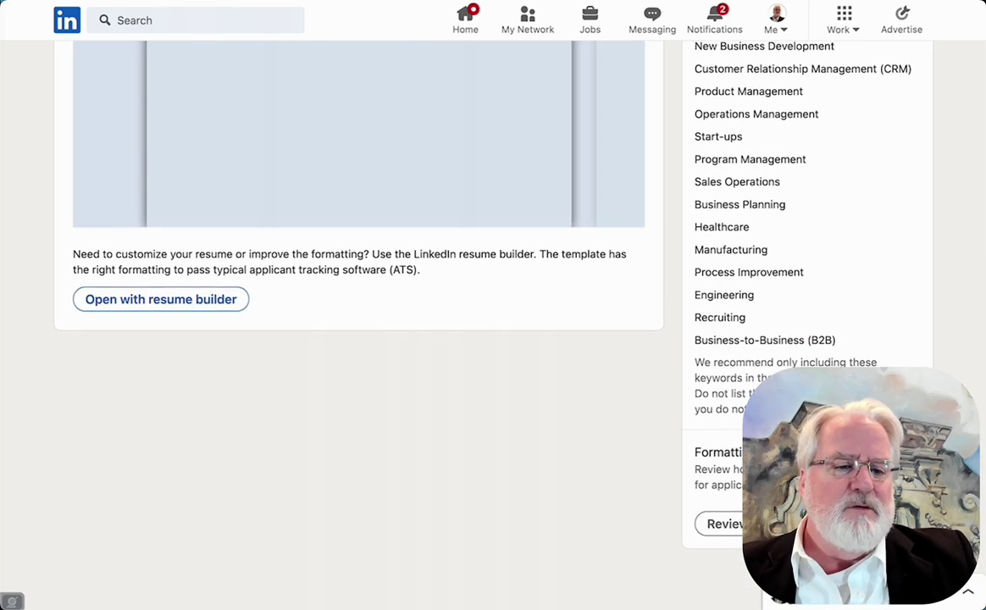
# - Start the resume formatting check and examine the extracted contact information
pyautogui.moveTo(962, 466); pyautogui.dragTo(494, 470)
pyautogui.scroll(1, 756, 528)
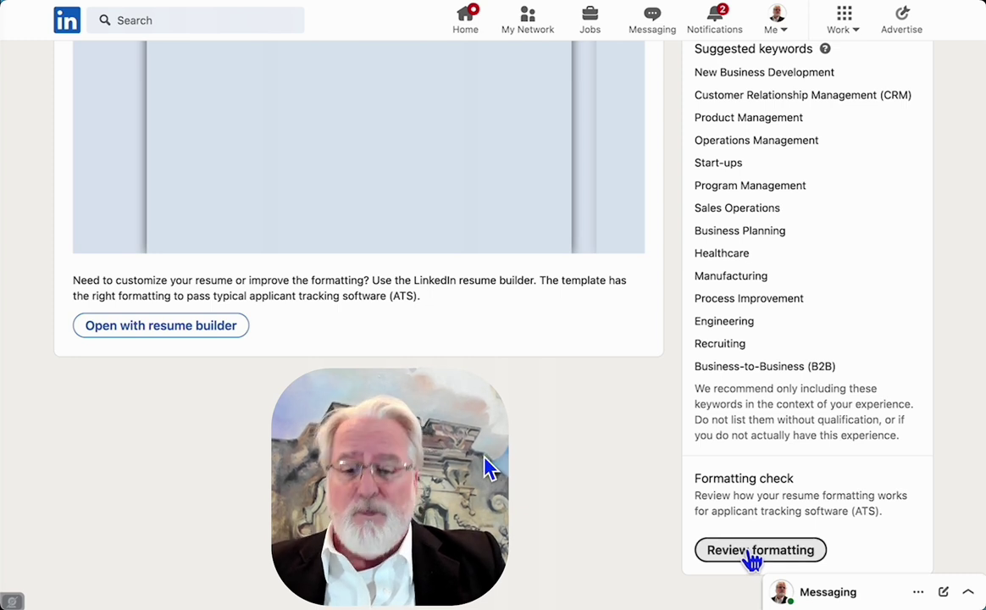
pyautogui.click(752, 553)
pyautogui.moveTo(490, 469); pyautogui.dragTo(971, 467)
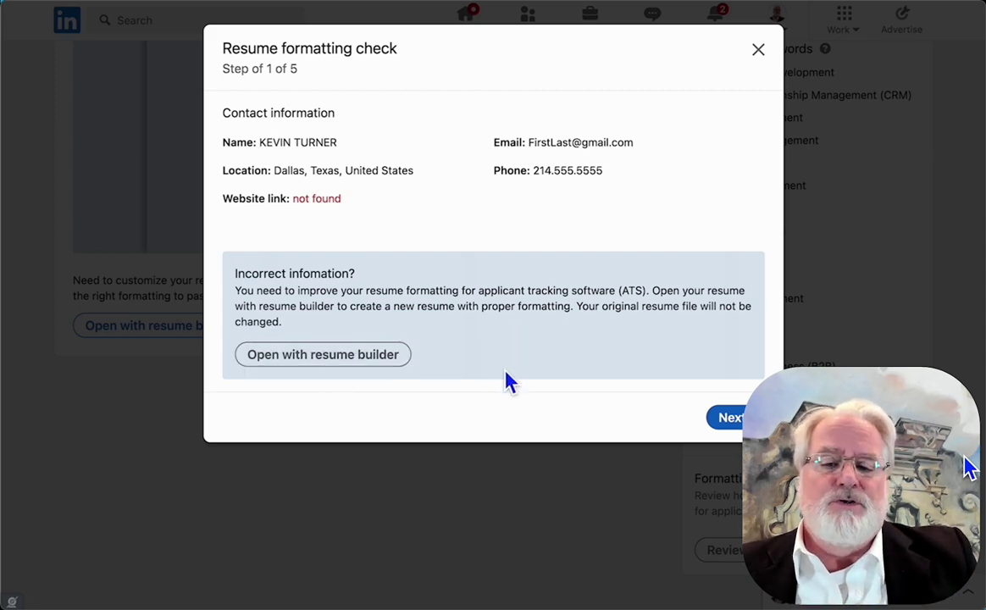
# - Advance the formatting check to the Summary and read through the extracted text
pyautogui.click(731, 418)
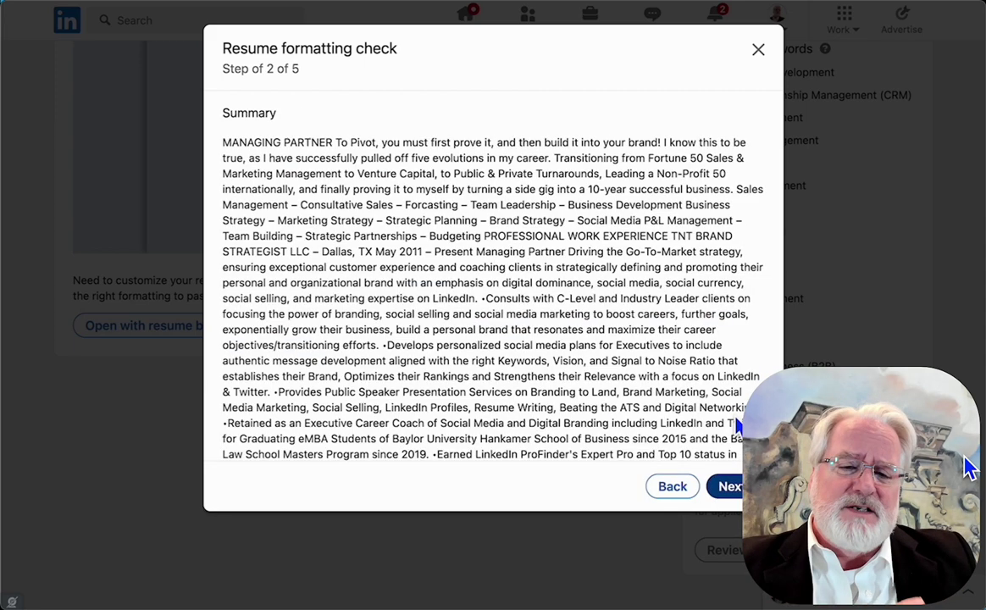
pyautogui.scroll(-5, 530, 191)
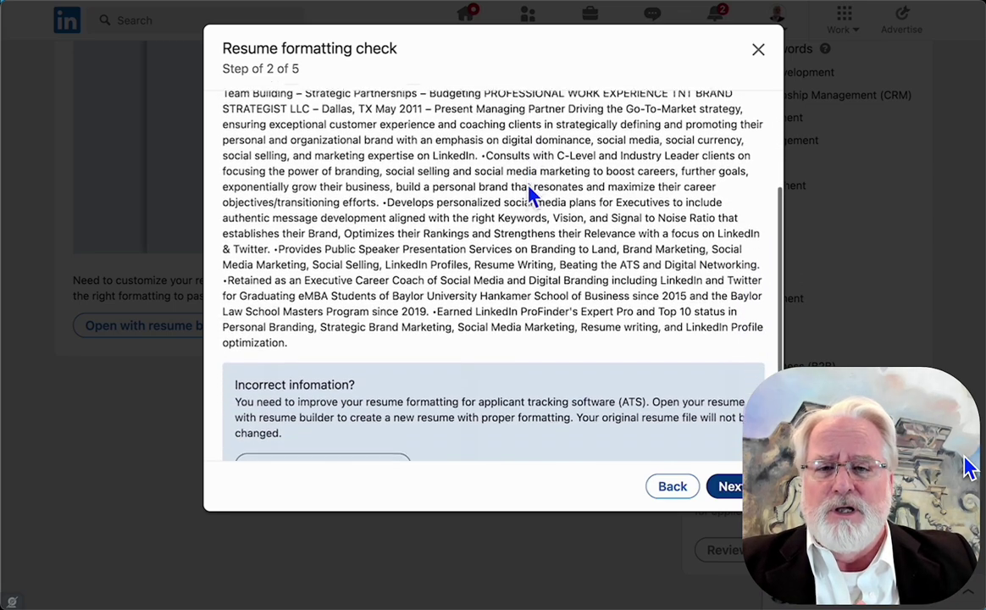
pyautogui.scroll(5, 529, 191)
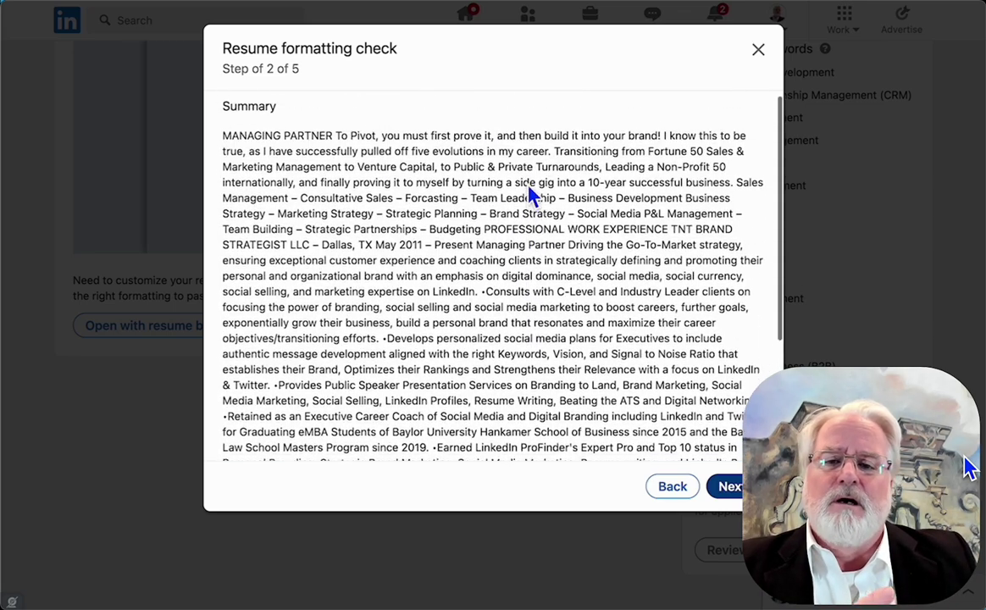
# - Continue the formatting check to Experience and examine how each job's company, title, dates and description were read
pyautogui.click(728, 488)
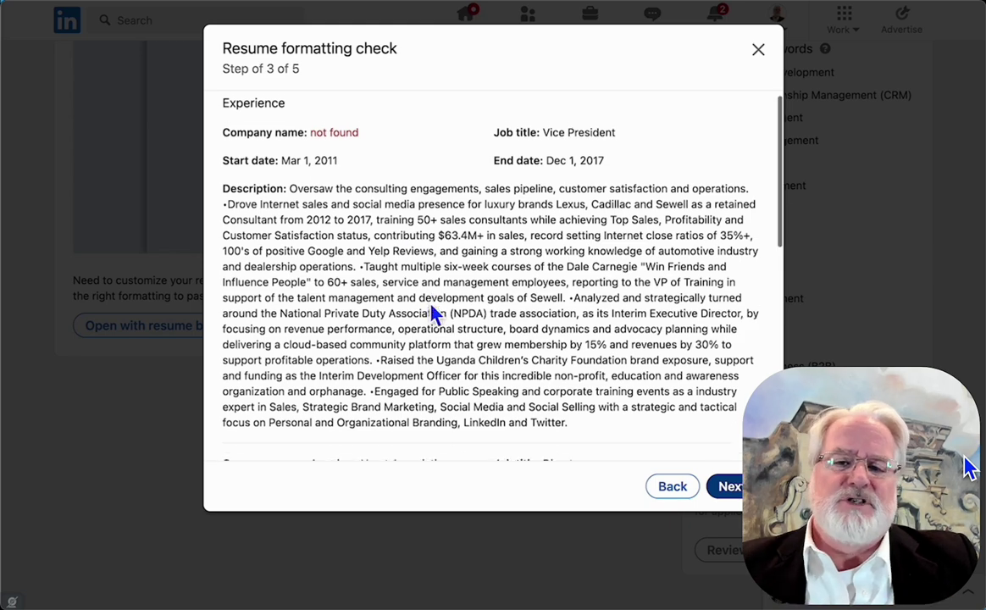
pyautogui.scroll(-5, 433, 316)
pyautogui.scroll(-3, 434, 315)
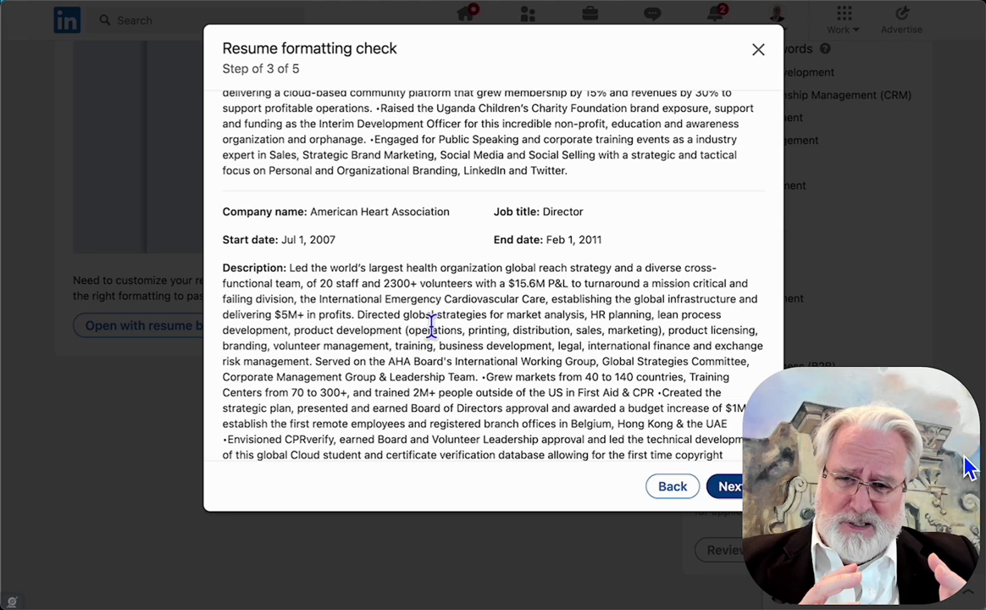
pyautogui.scroll(-7, 433, 329)
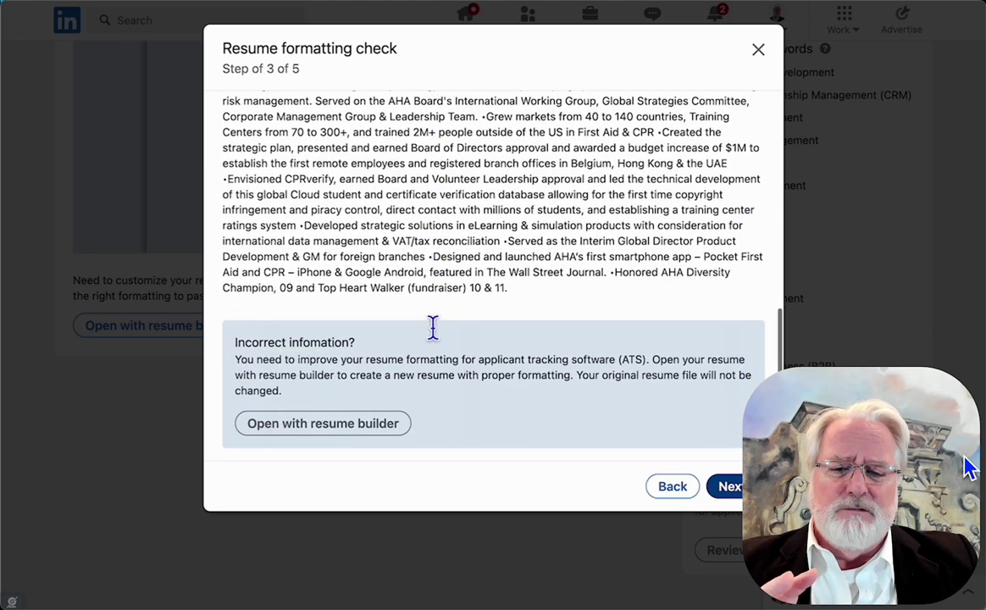
pyautogui.scroll(5, 433, 326)
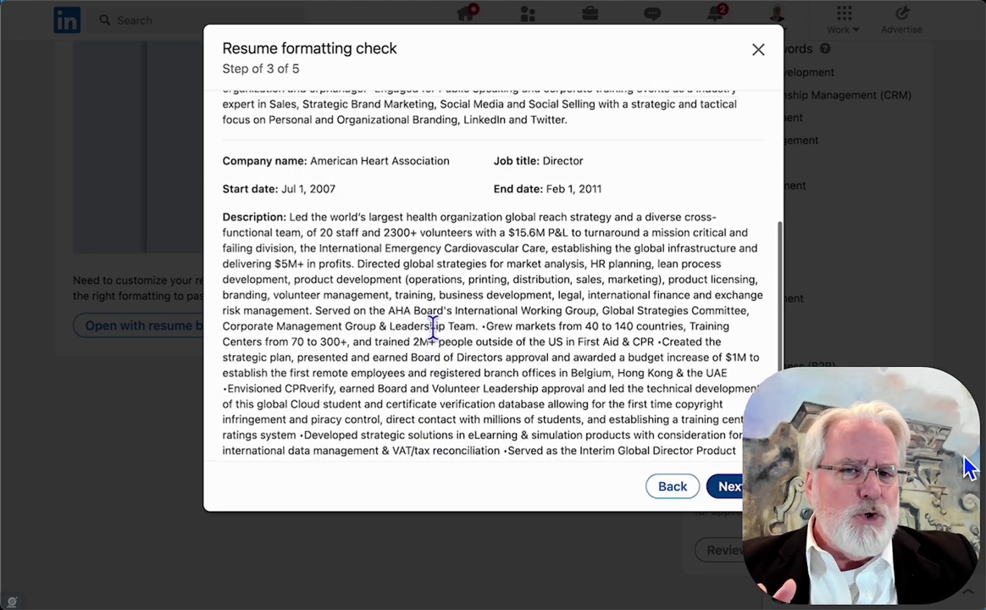
pyautogui.scroll(5, 433, 328)
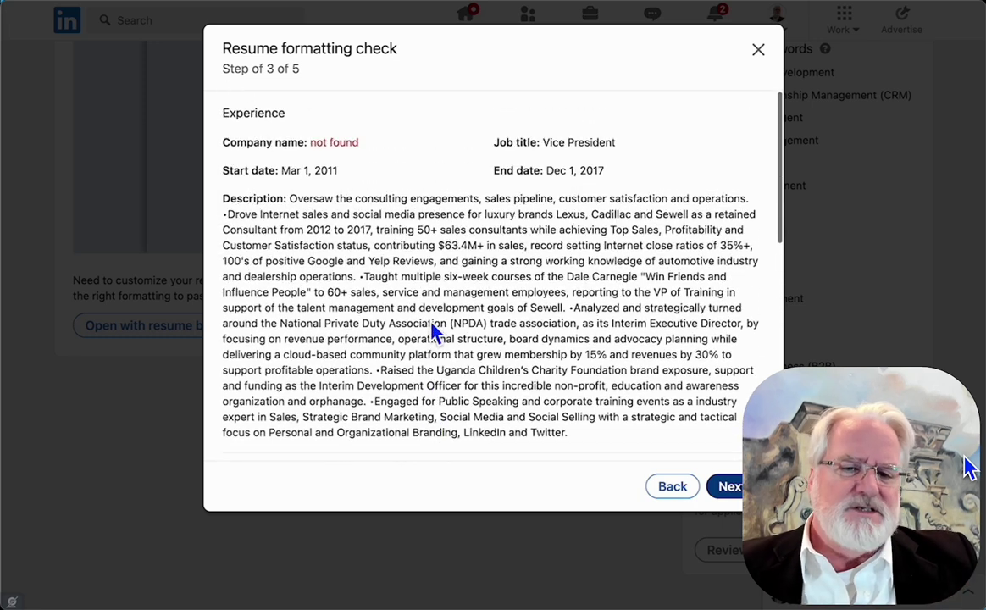
# - Review the Education and Skills sections of the formatting check, and finish the check
pyautogui.click(729, 486)
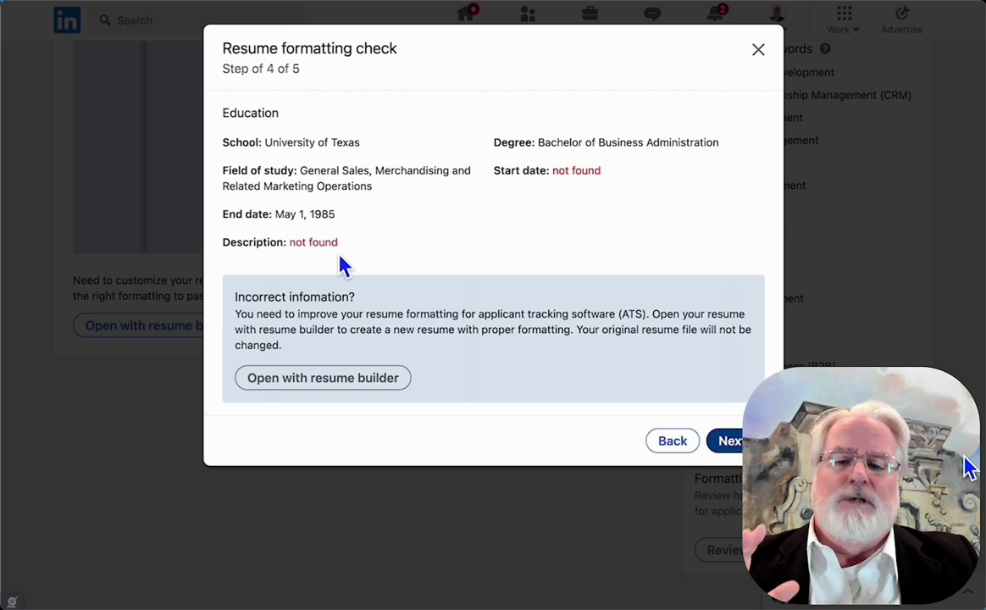
pyautogui.click(732, 440)
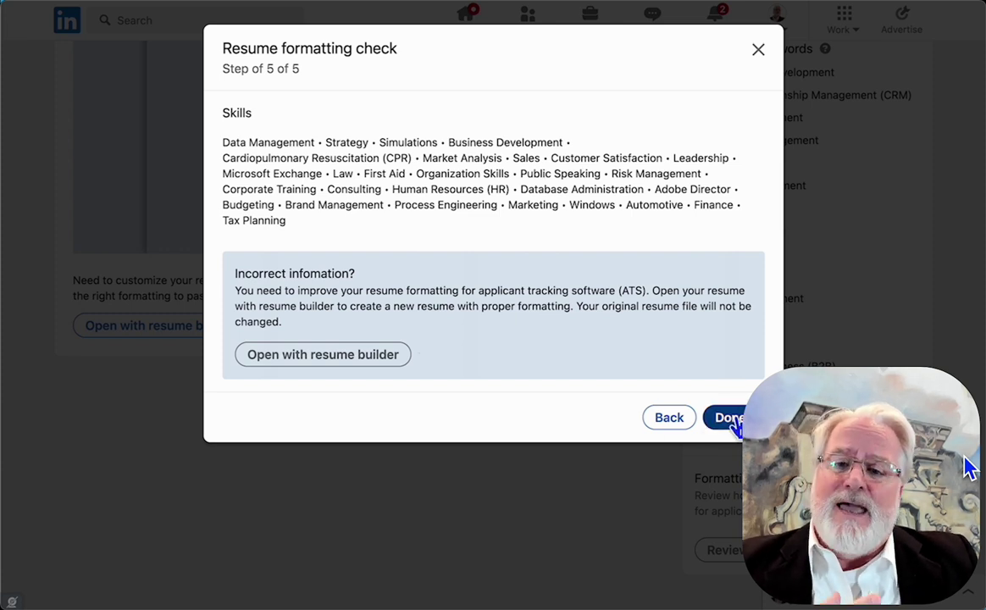
pyautogui.click(734, 424)
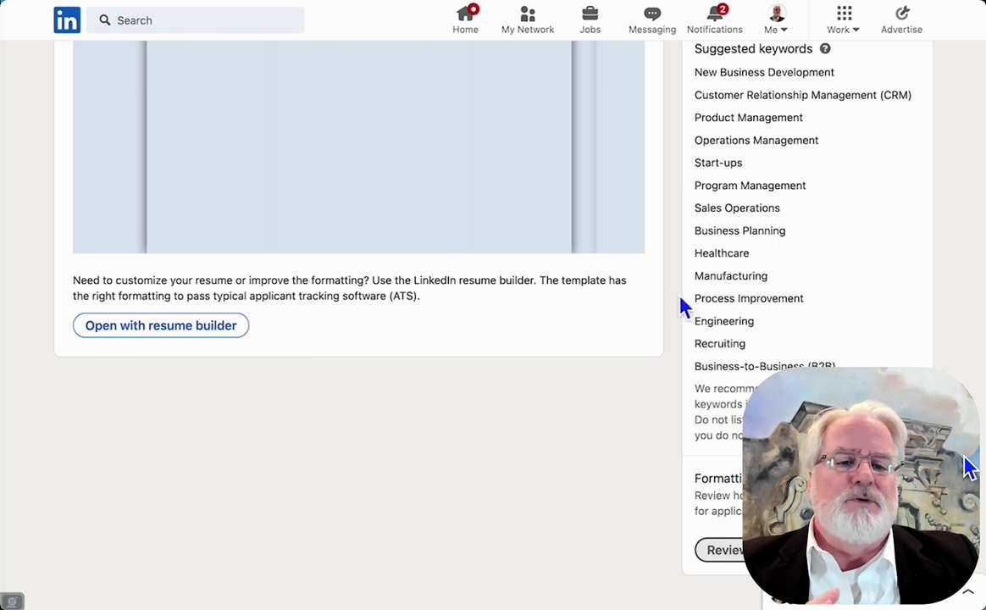
# - Open the uploaded resume in the resume builder and apply Vice President of Business Development as the desired job title
pyautogui.scroll(5, 684, 307)
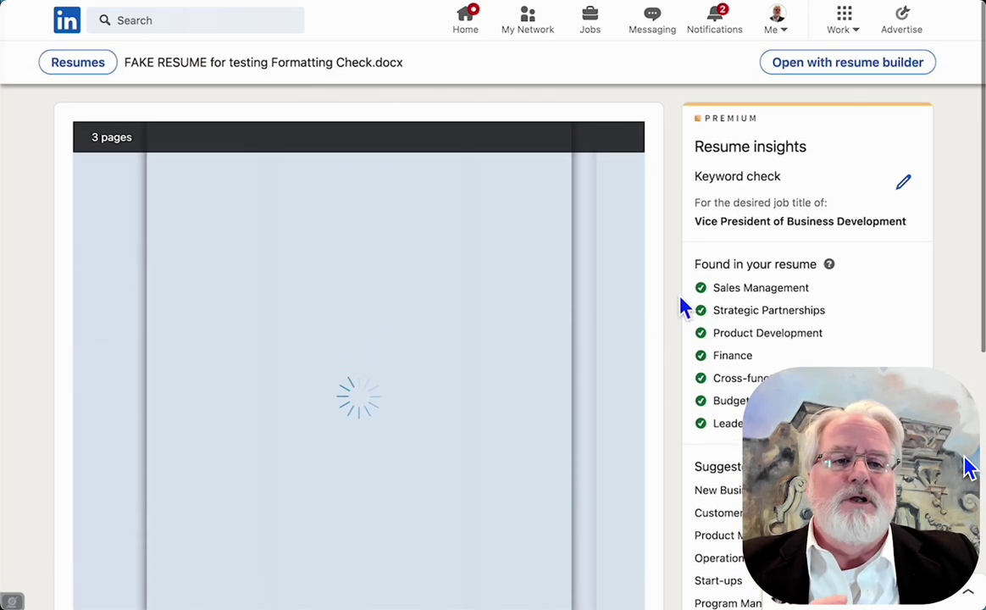
pyautogui.click(833, 74)
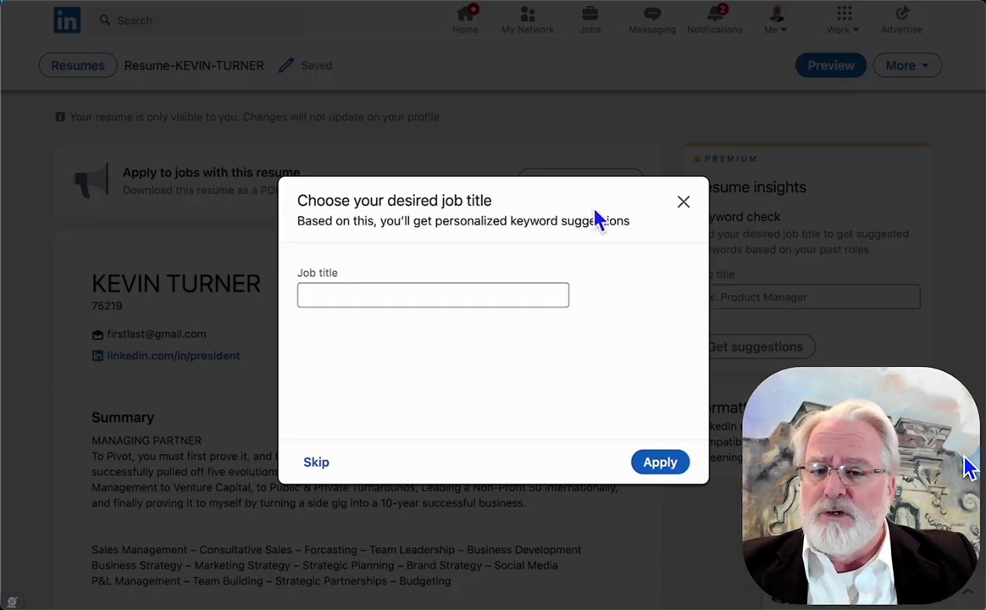
pyautogui.click(424, 294)
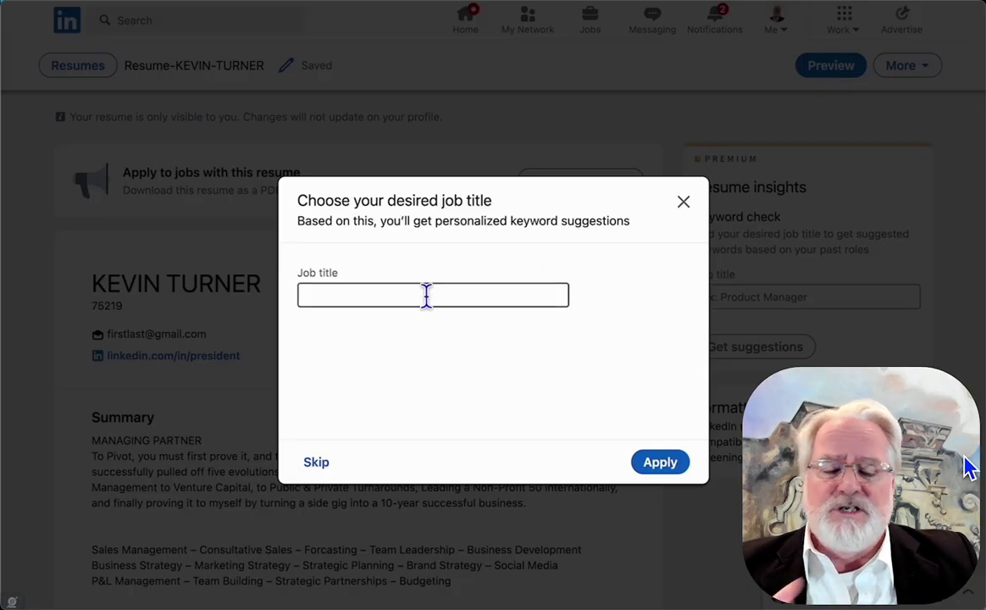
pyautogui.write('V')
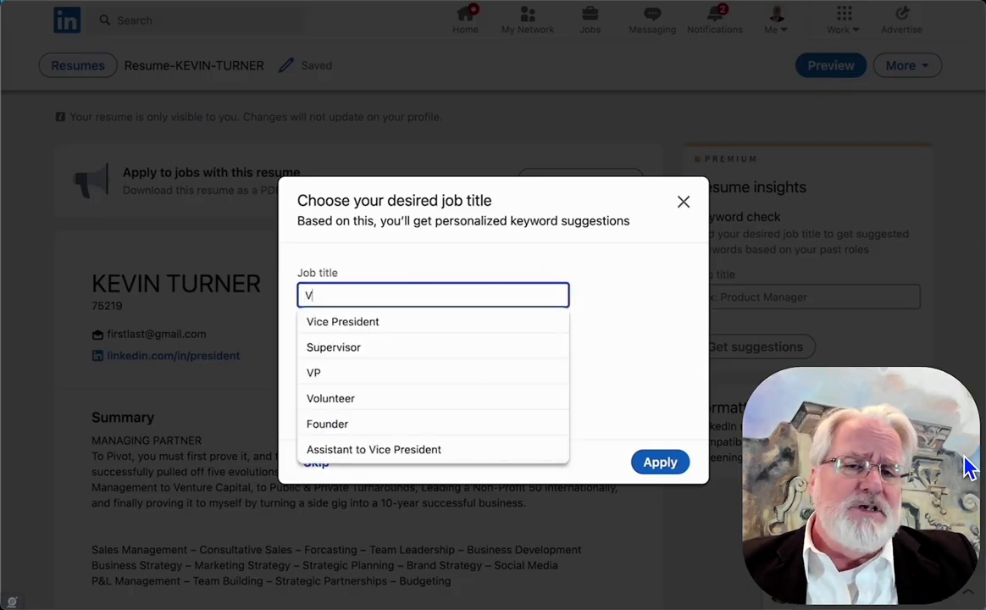
pyautogui.write('ice')
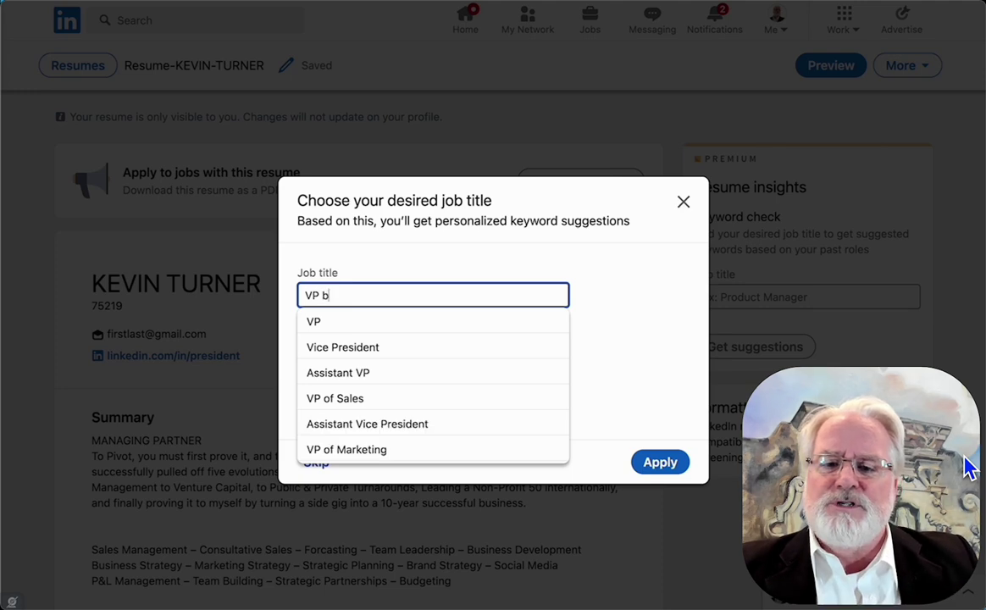
pyautogui.write('usin')
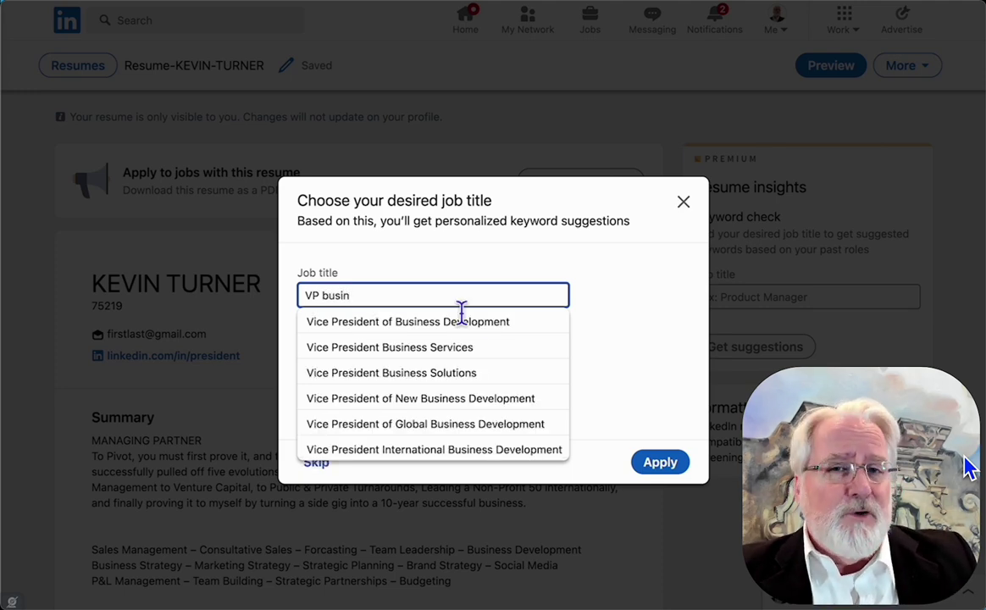
pyautogui.click(468, 323)
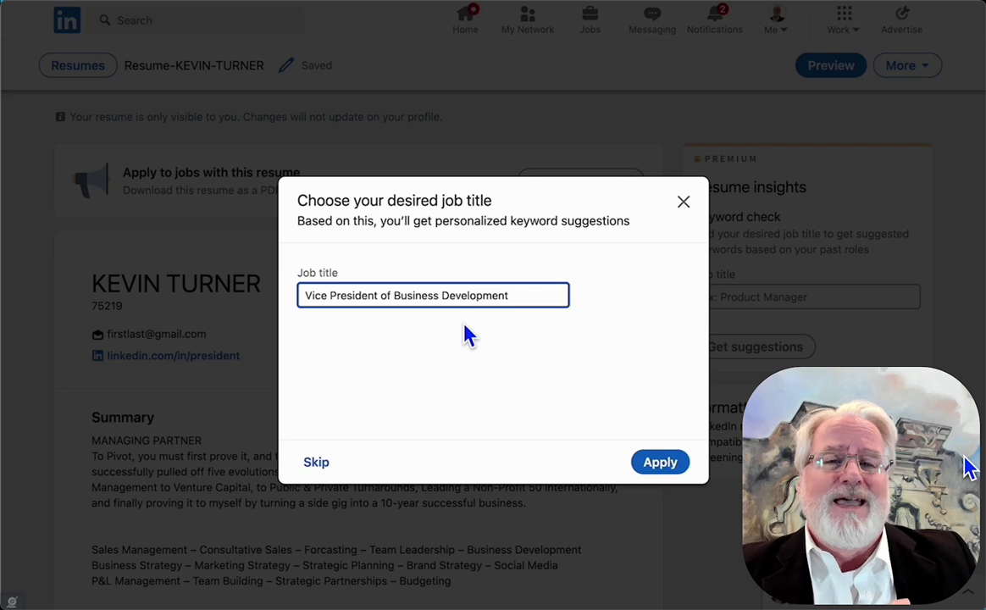
pyautogui.click(662, 465)
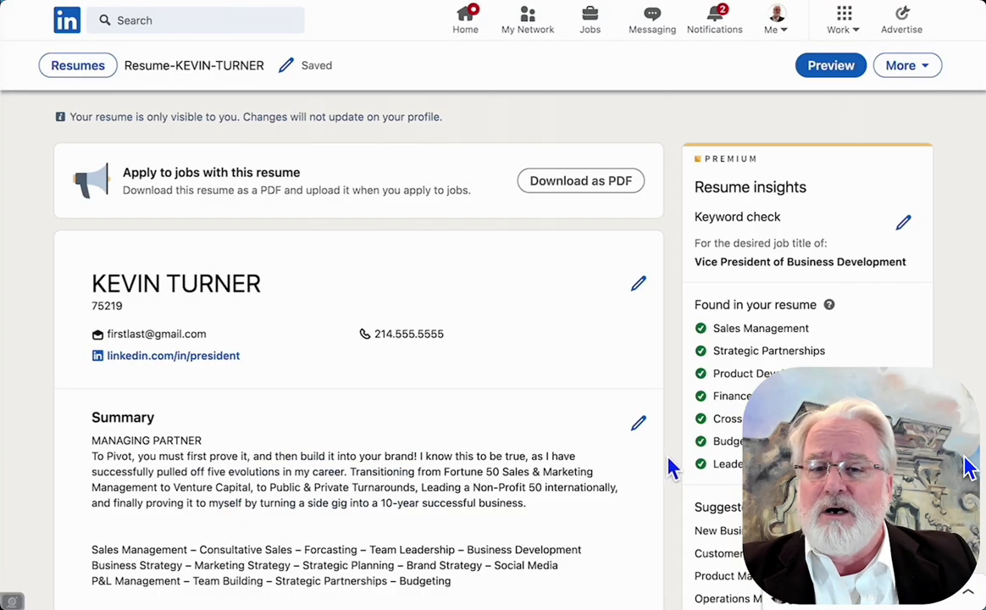
# - Open the resume's Summary for editing and remove the MANAGING PARTNER line at its start
pyautogui.scroll(-2, 666, 396)
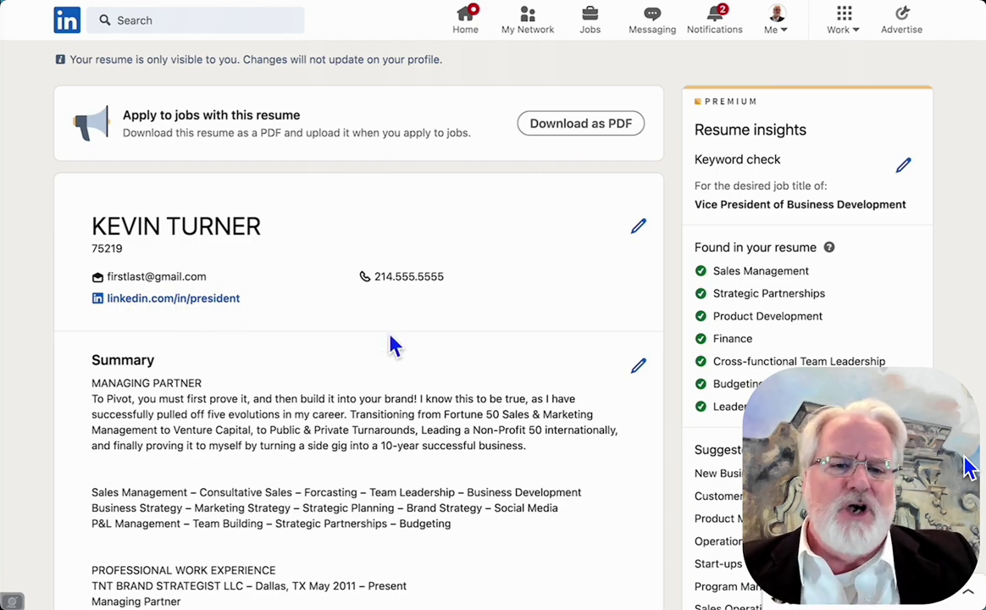
pyautogui.scroll(-4, 393, 343)
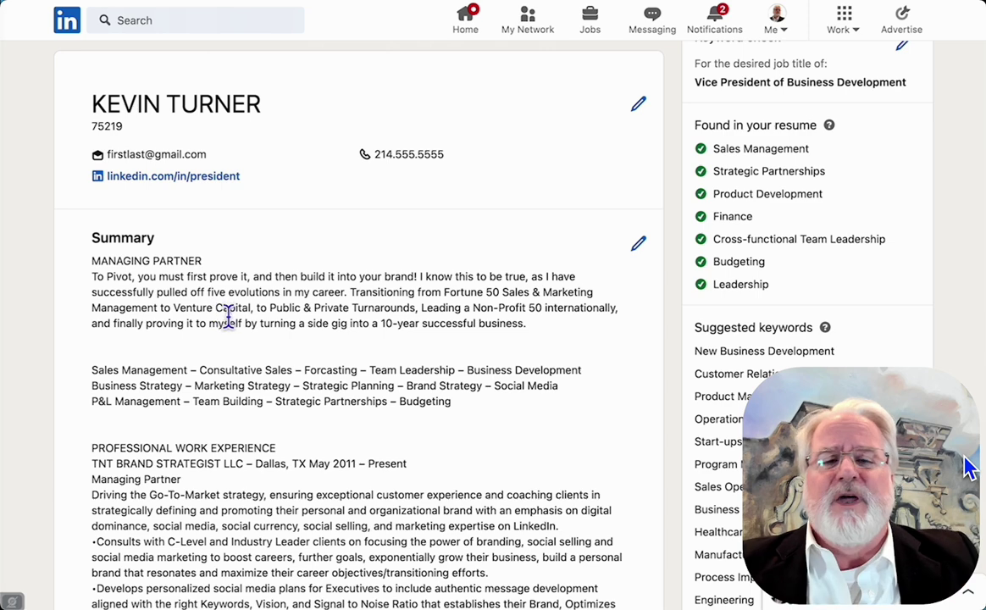
pyautogui.click(641, 247)
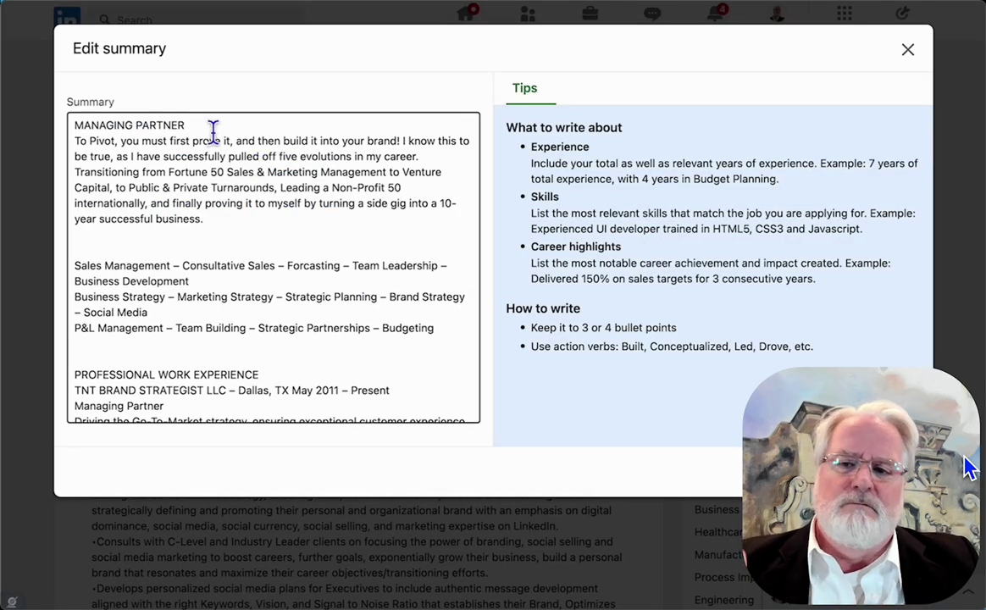
pyautogui.tripleClick(81, 133)
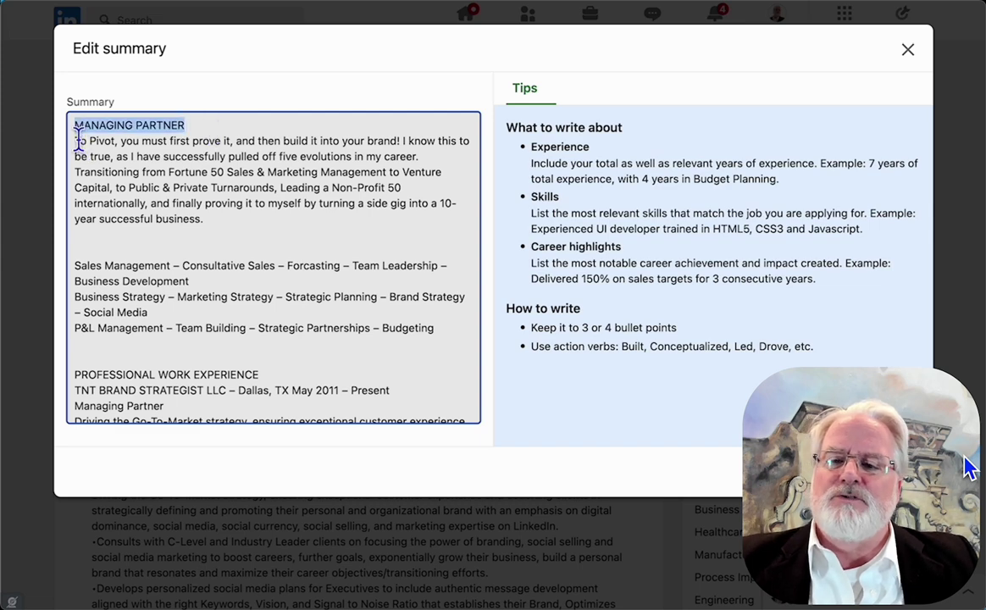
pyautogui.press('BackSpace')
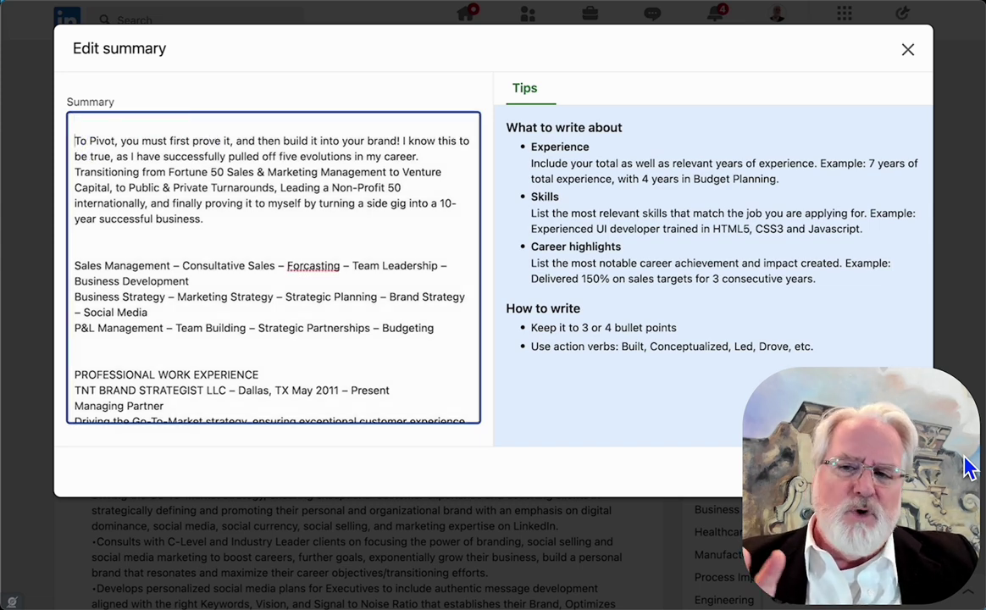
pyautogui.press('Delete')
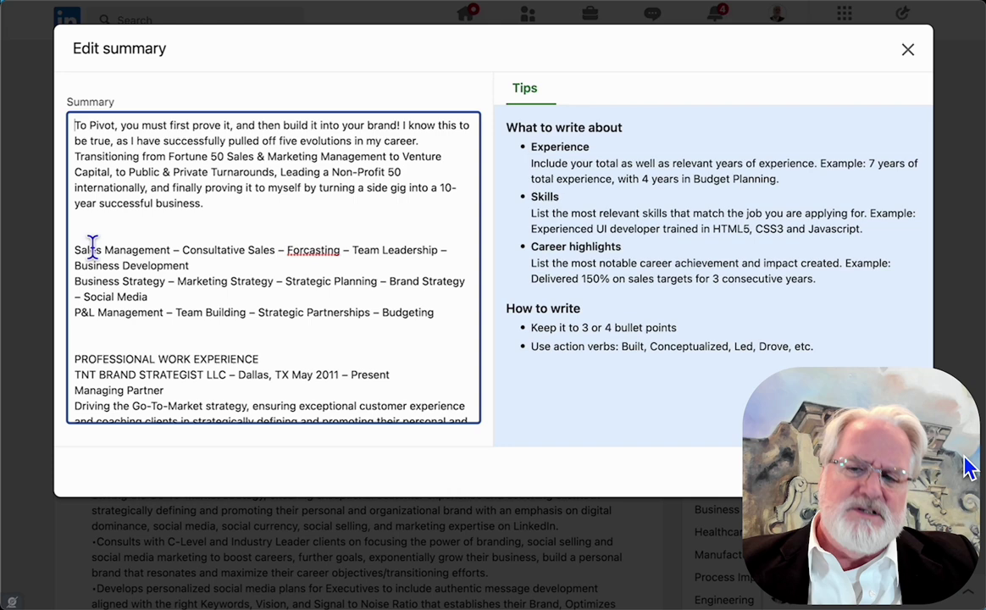
# - Delete the block of skill keywords from Sales Management through Budgeting, along with the spare line above it, from the summary
pyautogui.moveTo(77, 257); pyautogui.dragTo(455, 324)
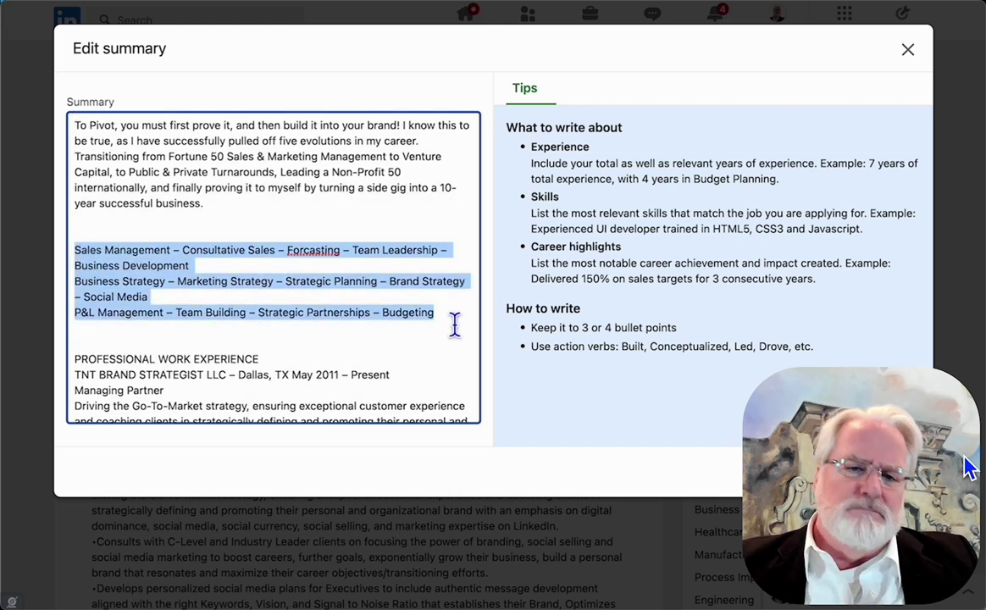
pyautogui.press('BackSpace')
pyautogui.press('BackSpace')
pyautogui.press('BackSpace')
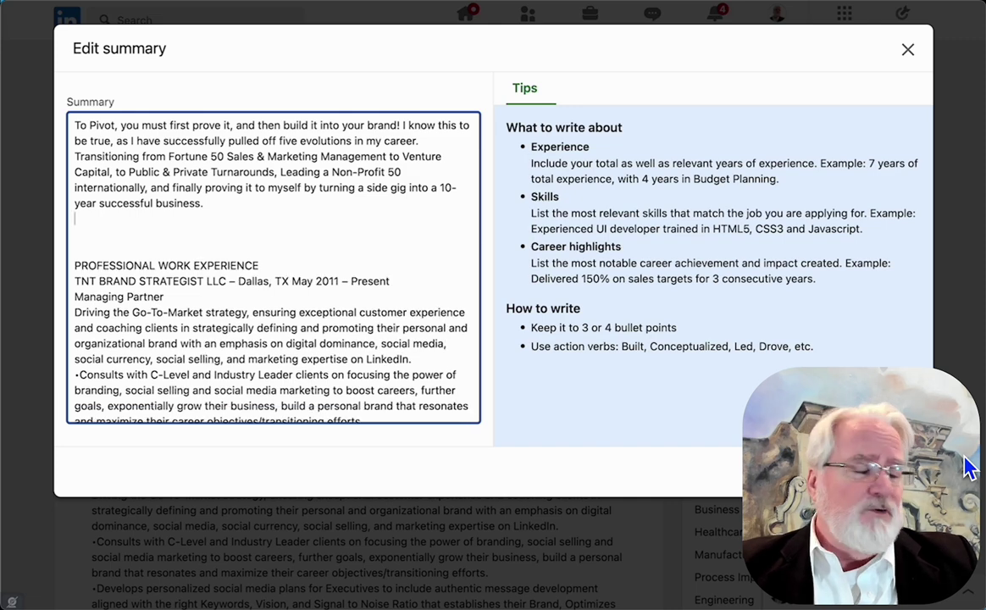
# - Remove the PROFESSIONAL WORK EXPERIENCE heading and the extra blank lines around it from the summary
pyautogui.moveTo(75, 265); pyautogui.dragTo(266, 266)
pyautogui.press('BackSpace')
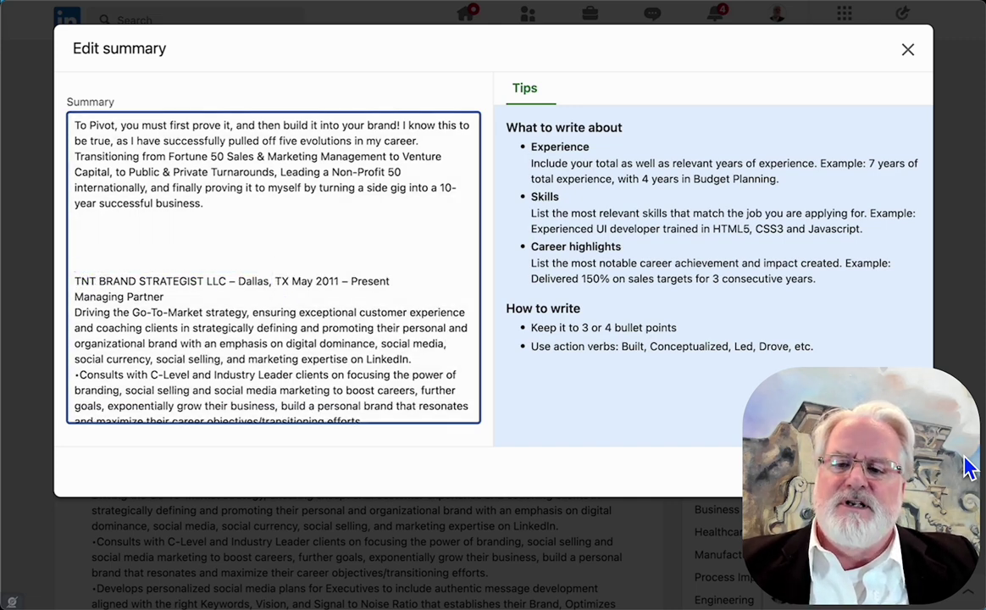
pyautogui.press('BackSpace')
pyautogui.press('BackSpace')
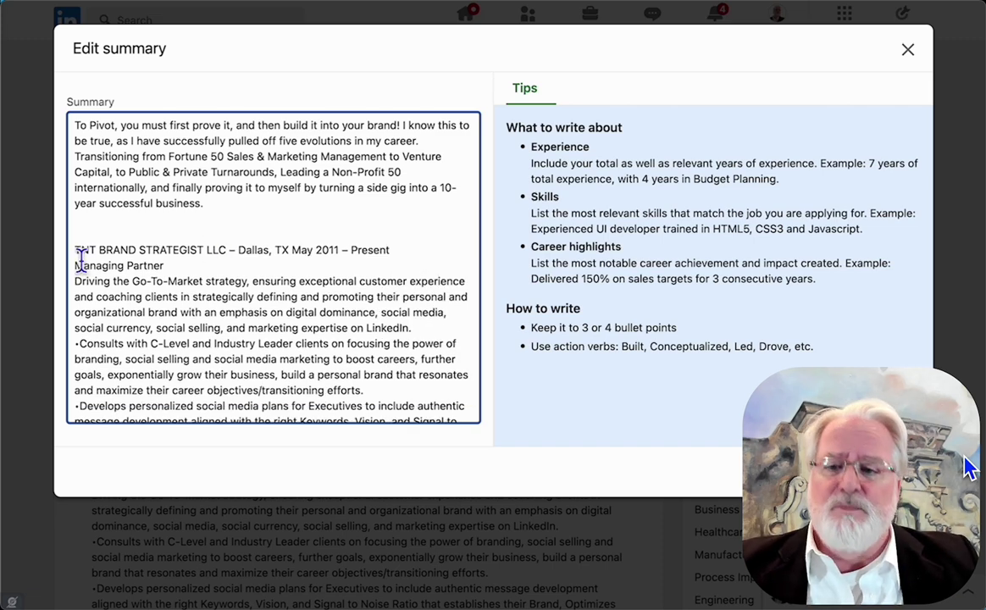
# - Cut the whole TNT Brand Strategist LLC job text out of the summary, keeping only the opening paragraph, and save the summary
pyautogui.moveTo(75, 251); pyautogui.dragTo(166, 265)
pyautogui.moveTo(271, 284); pyautogui.dragTo(355, 442)
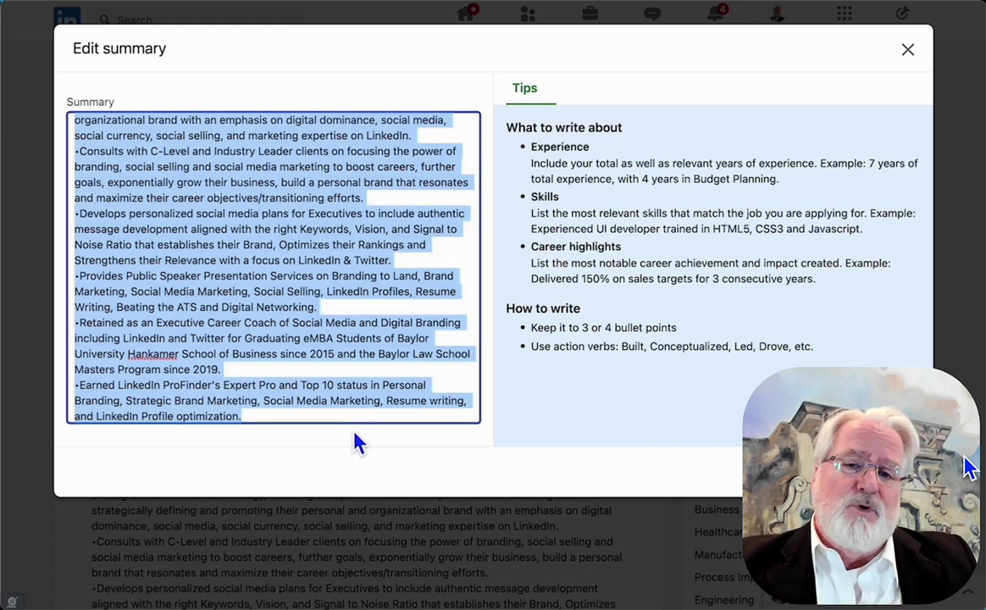
pyautogui.press('BackSpace')
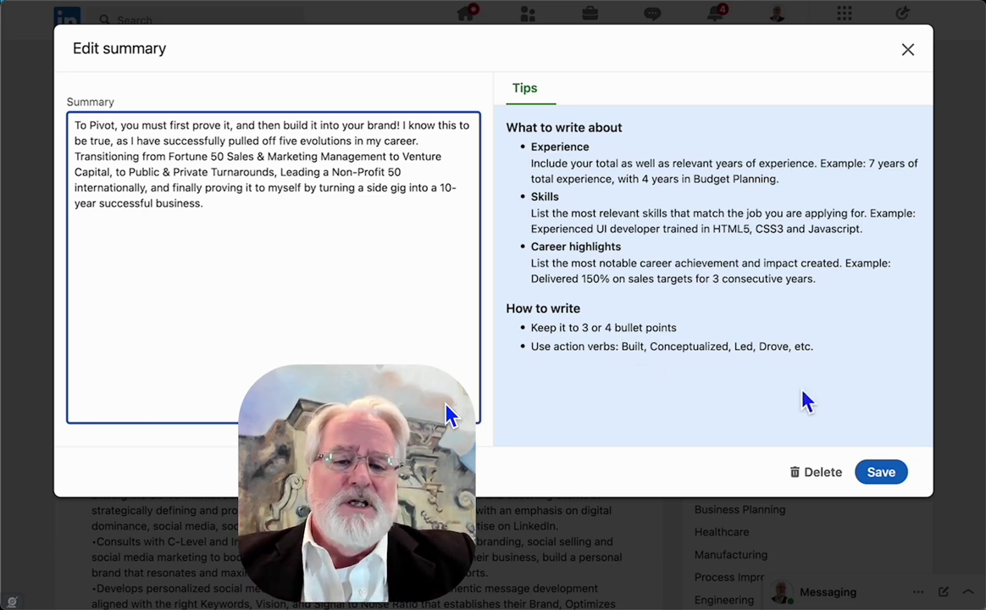
pyautogui.click(881, 472)
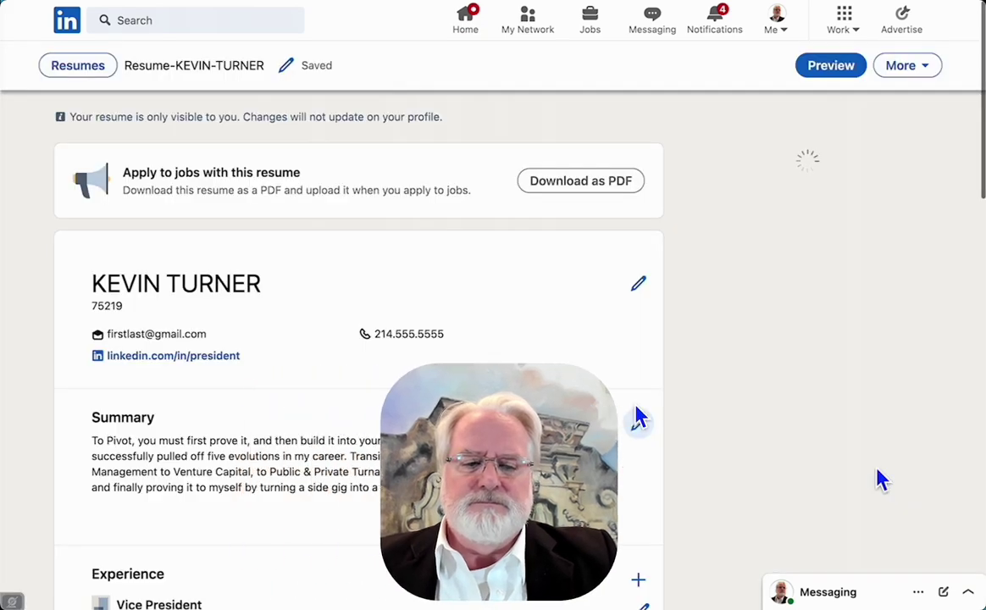
# - Add a new entry to the Experience section and paste the cut TNT Brand Strategist job text as its description
pyautogui.scroll(-5, 563, 373)
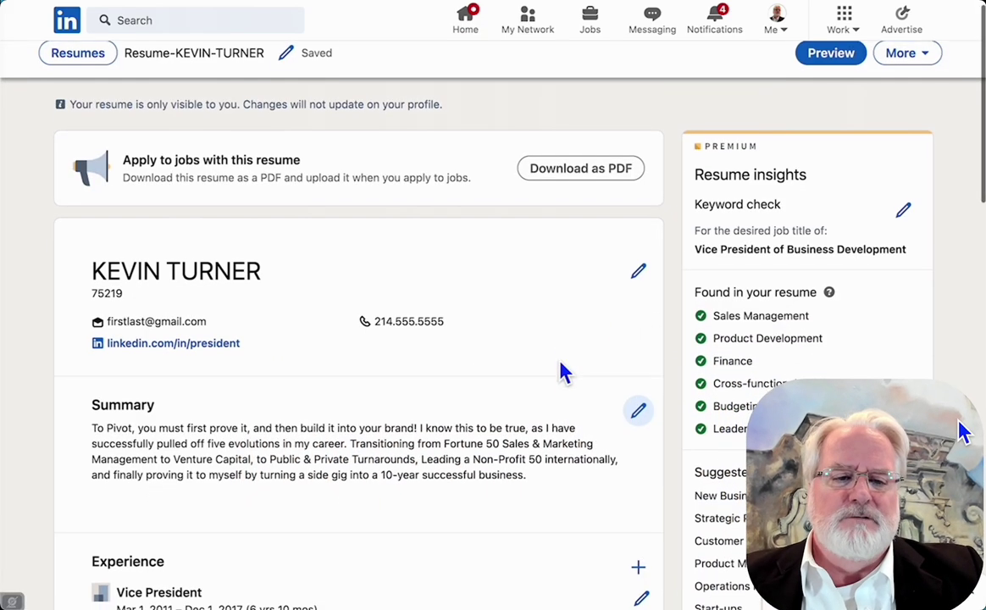
pyautogui.scroll(-1, 564, 373)
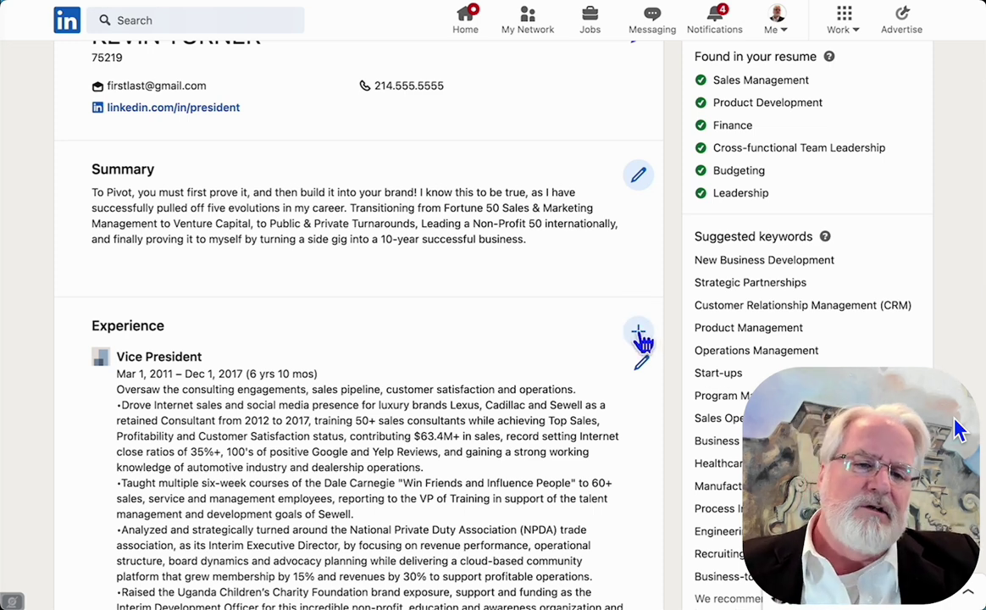
pyautogui.click(639, 335)
pyautogui.click(161, 319)
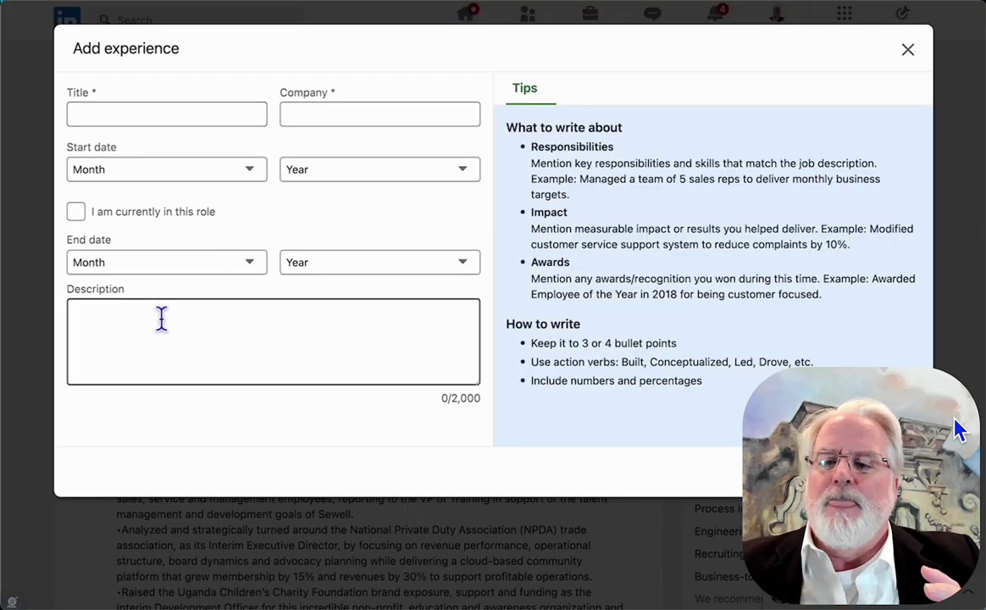
pyautogui.press('super+v')
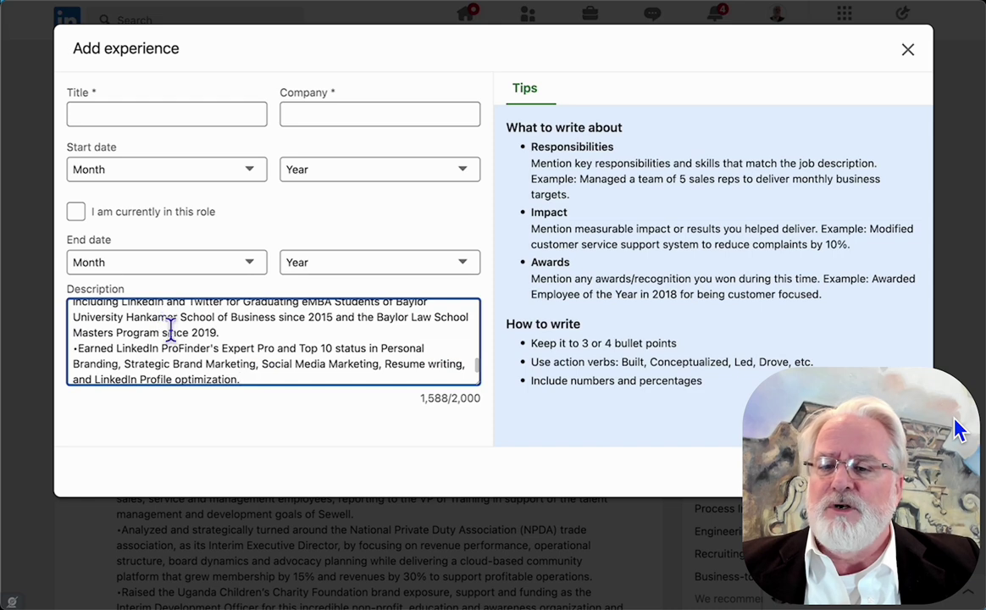
pyautogui.scroll(10, 169, 339)
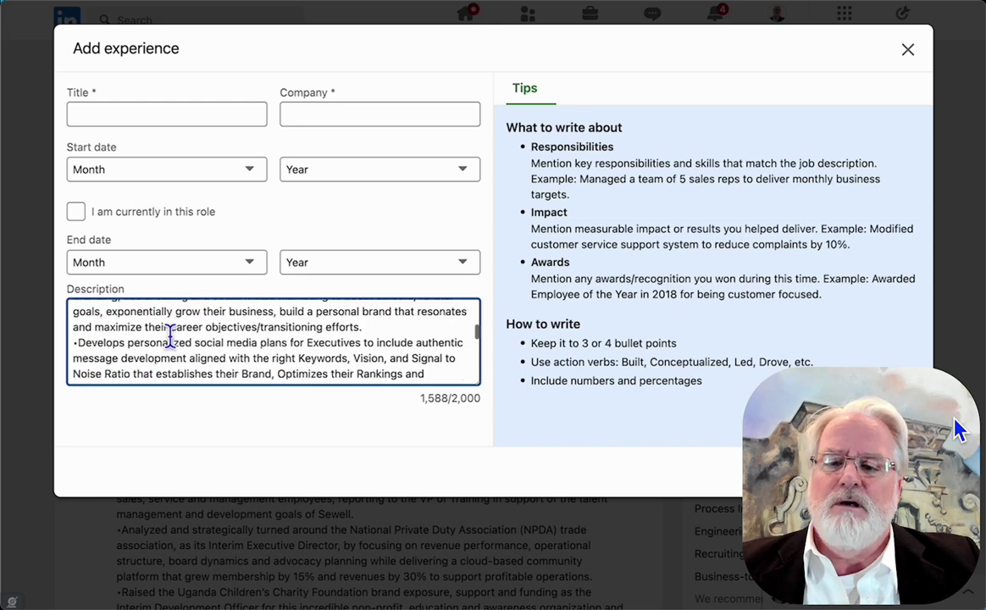
# - Set the new experience's title to Managing Partner and its company to TNT Brand Strategist LLC
pyautogui.click(123, 121)
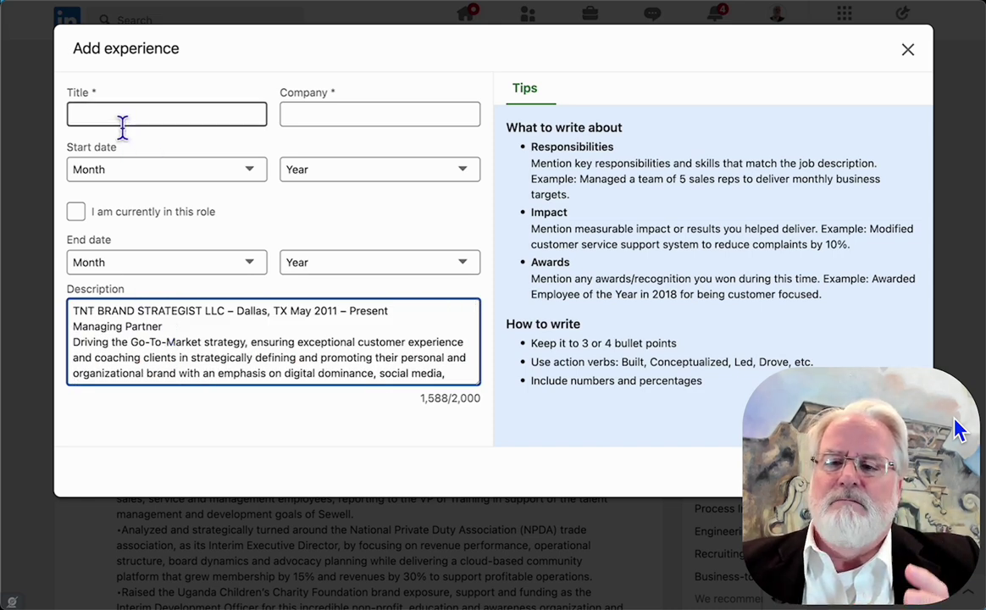
pyautogui.write('man')
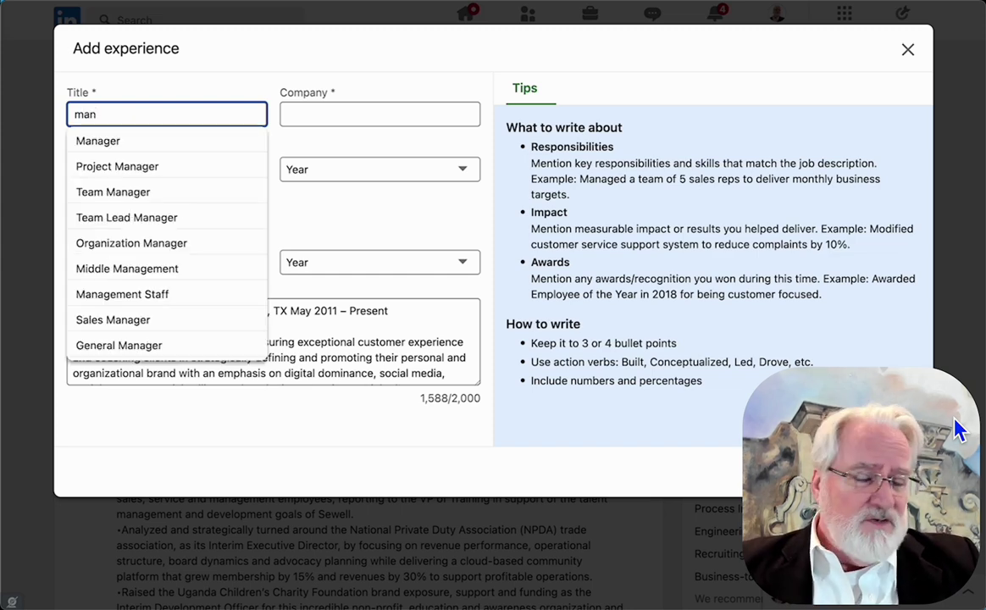
pyautogui.write('aging')
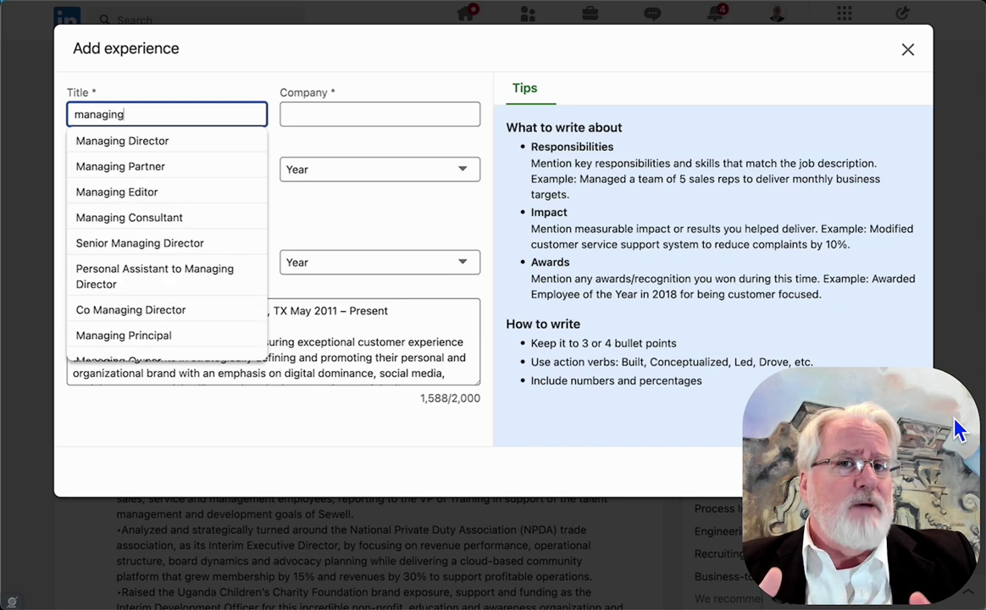
pyautogui.click(145, 170)
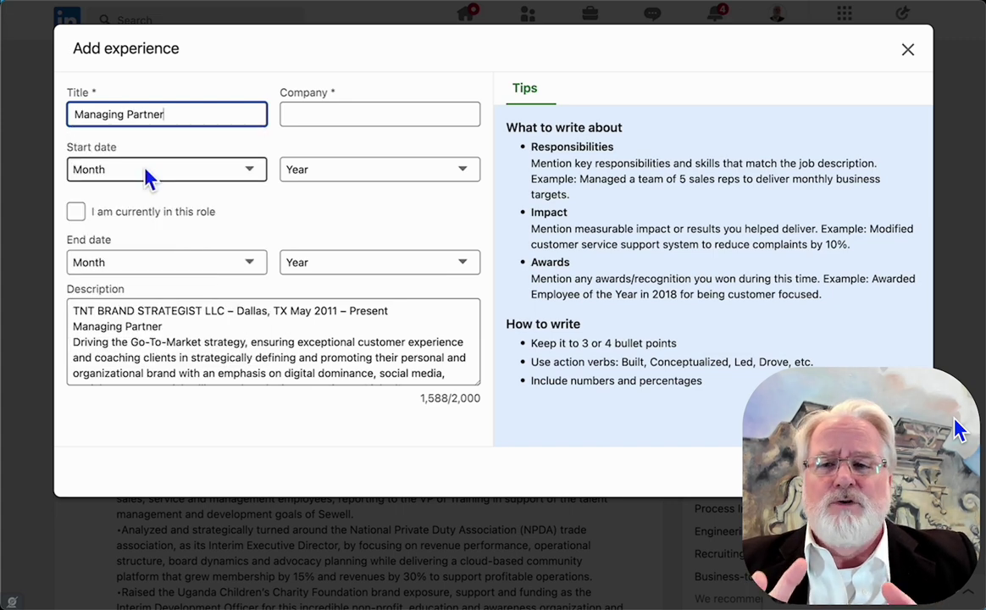
pyautogui.click(314, 117)
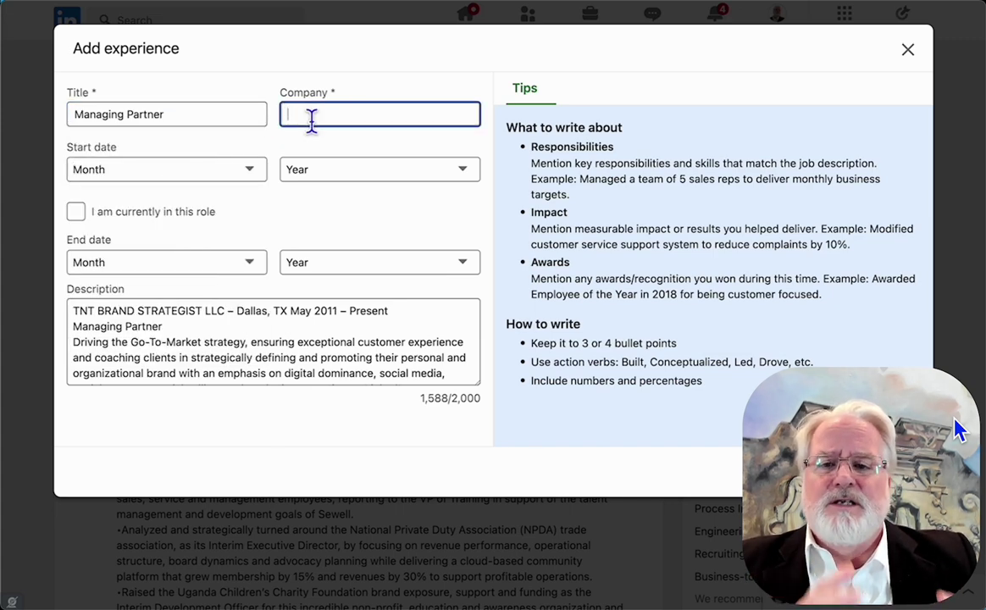
pyautogui.write('TNT')
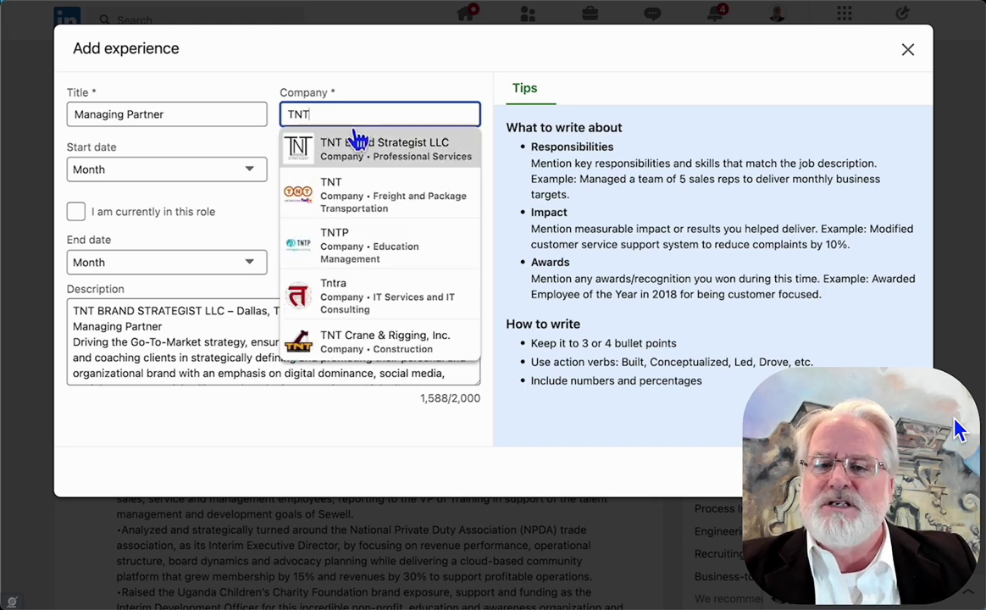
pyautogui.click(361, 157)
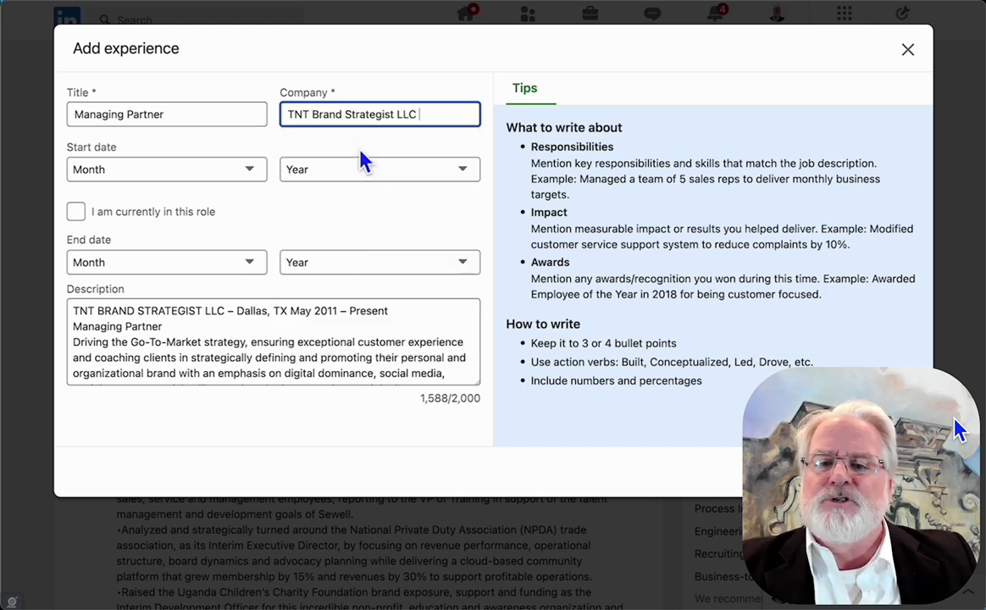
# - Set the new experience's start date to May 2011 and mark it as the current role
pyautogui.click(257, 178)
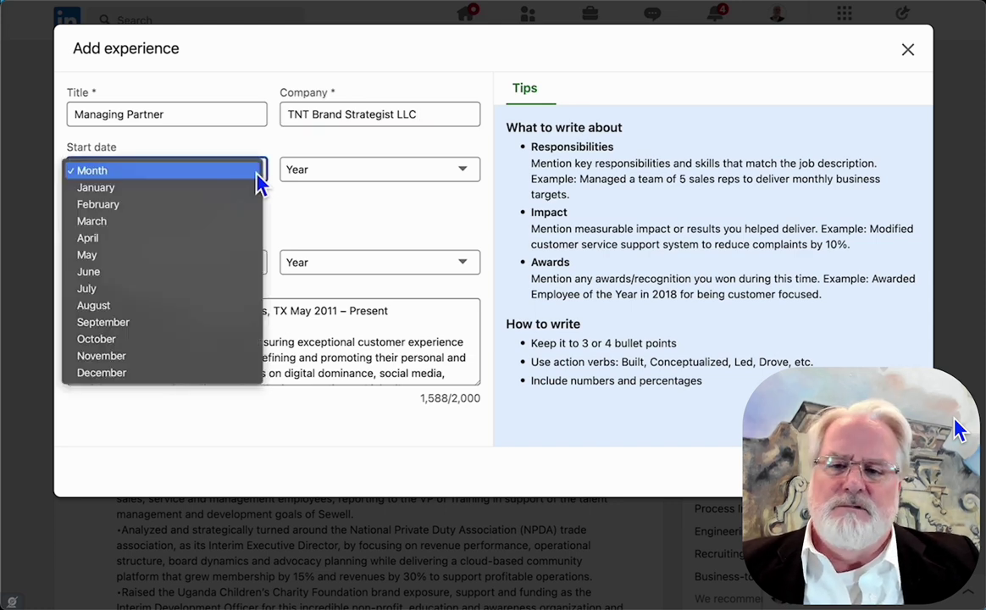
pyautogui.click(225, 267)
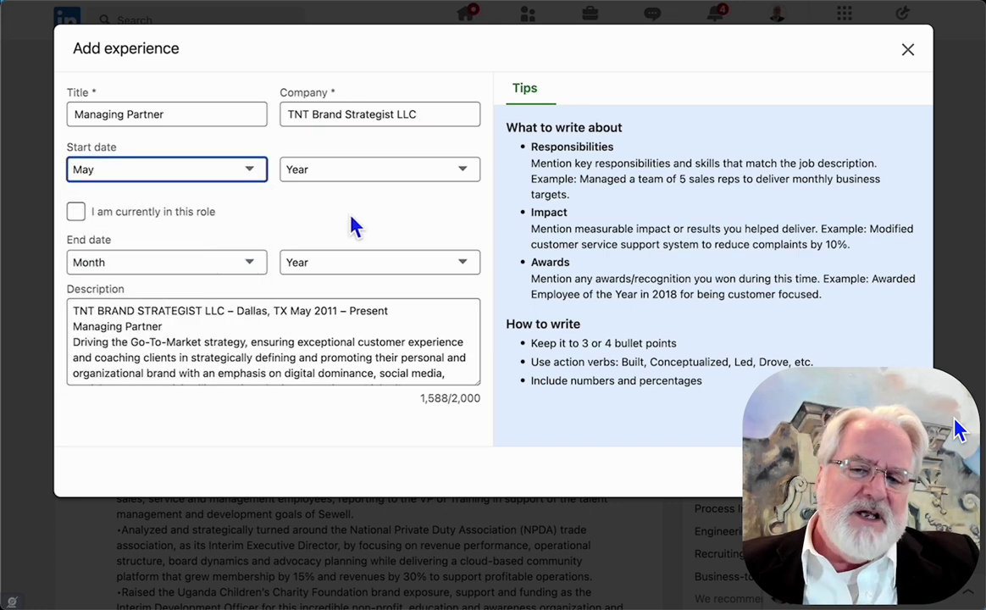
pyautogui.click(465, 172)
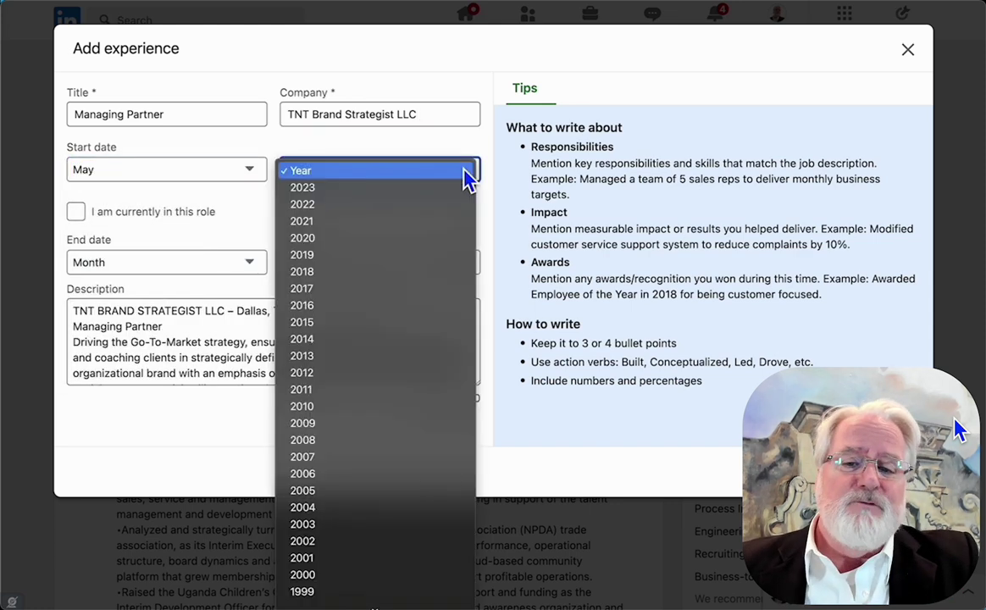
pyautogui.click(383, 390)
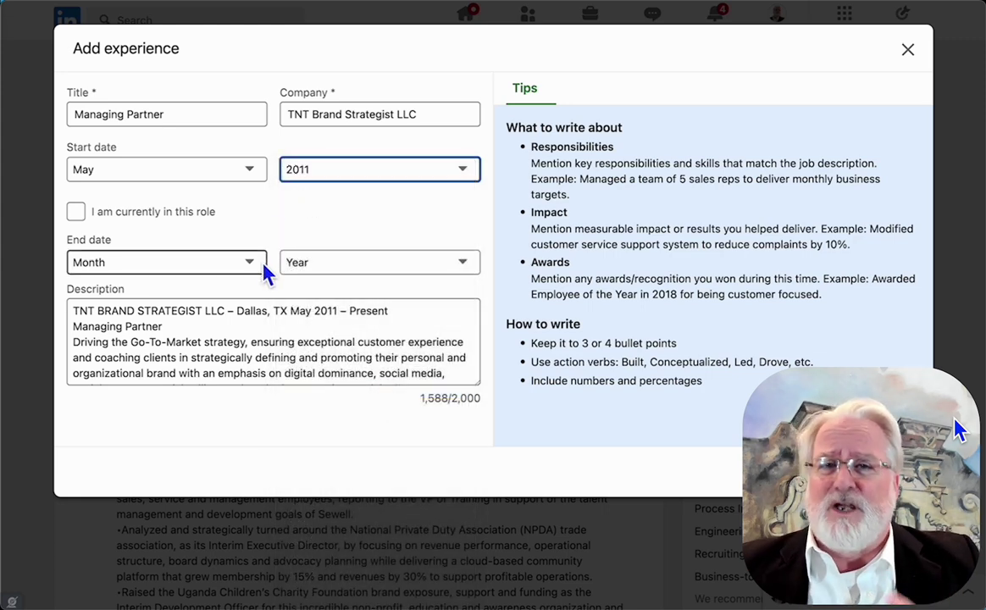
pyautogui.click(77, 212)
# - Remove the company, location, date and job title lines from the start of the description and save the Managing Partner experience
pyautogui.moveTo(200, 279); pyautogui.dragTo(91, 272)
pyautogui.press('BackSpace')
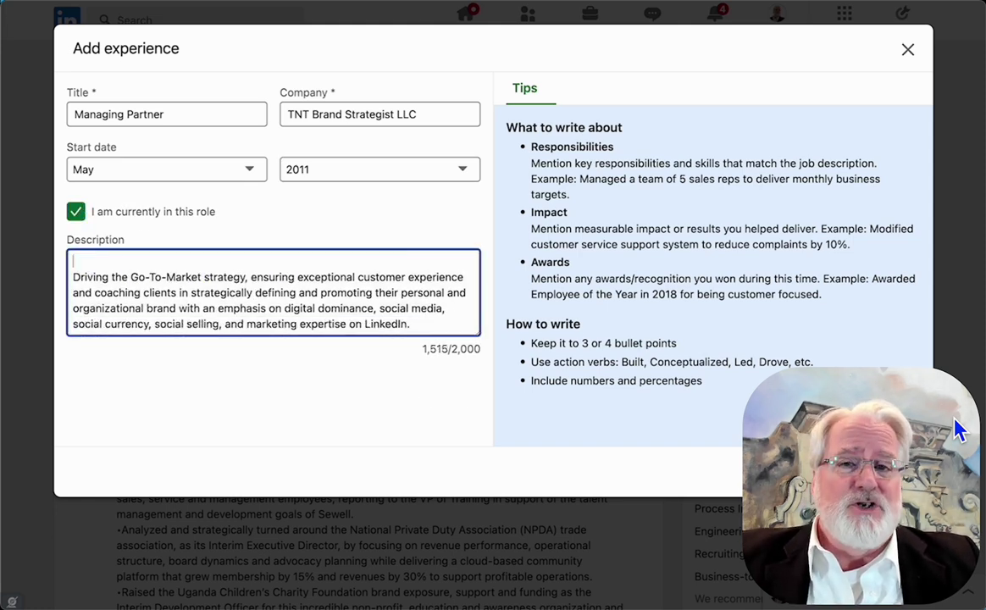
pyautogui.press('BackSpace')
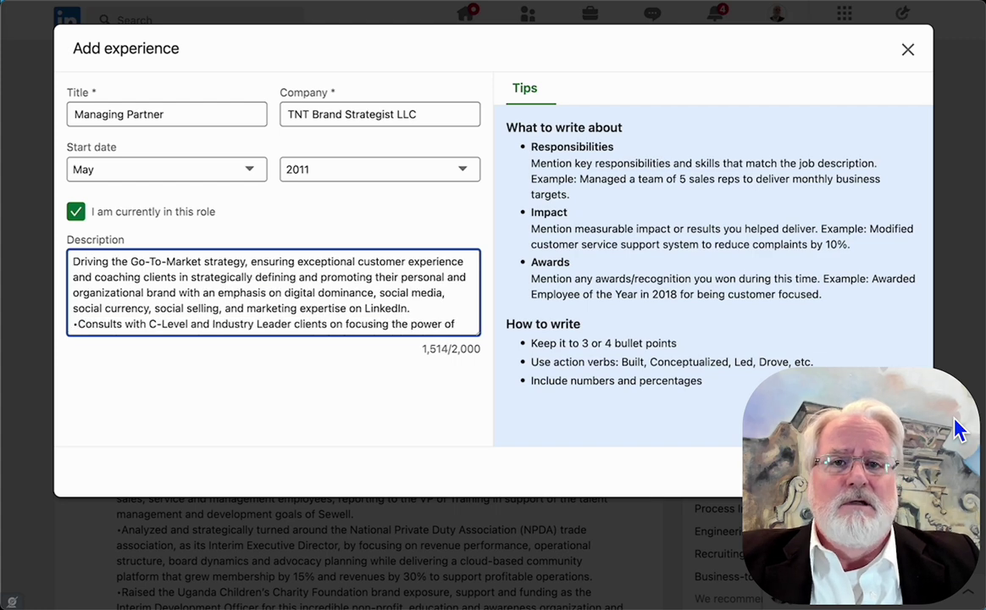
pyautogui.scroll(-10, 131, 288)
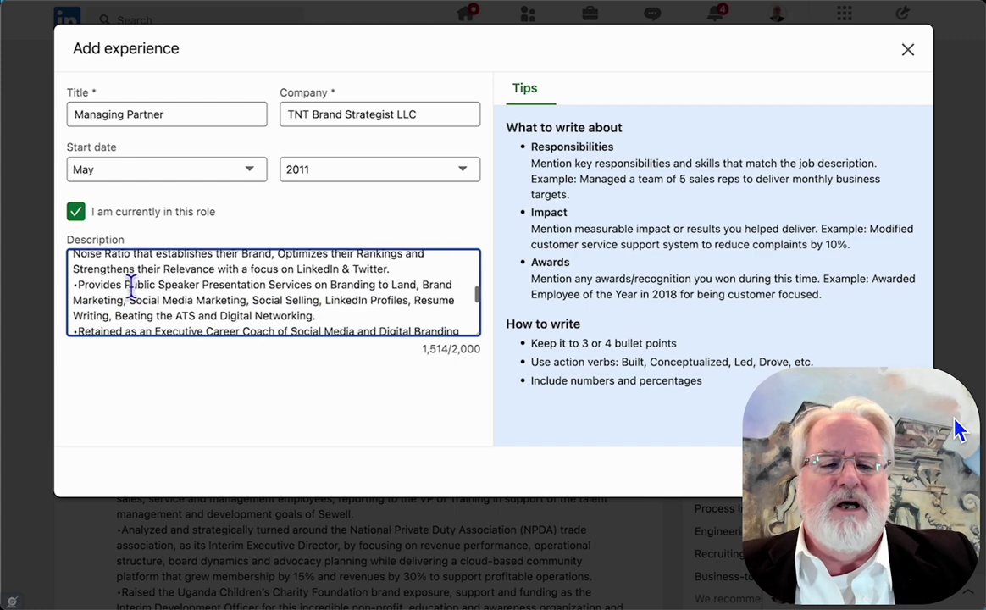
pyautogui.scroll(-1, 131, 289)
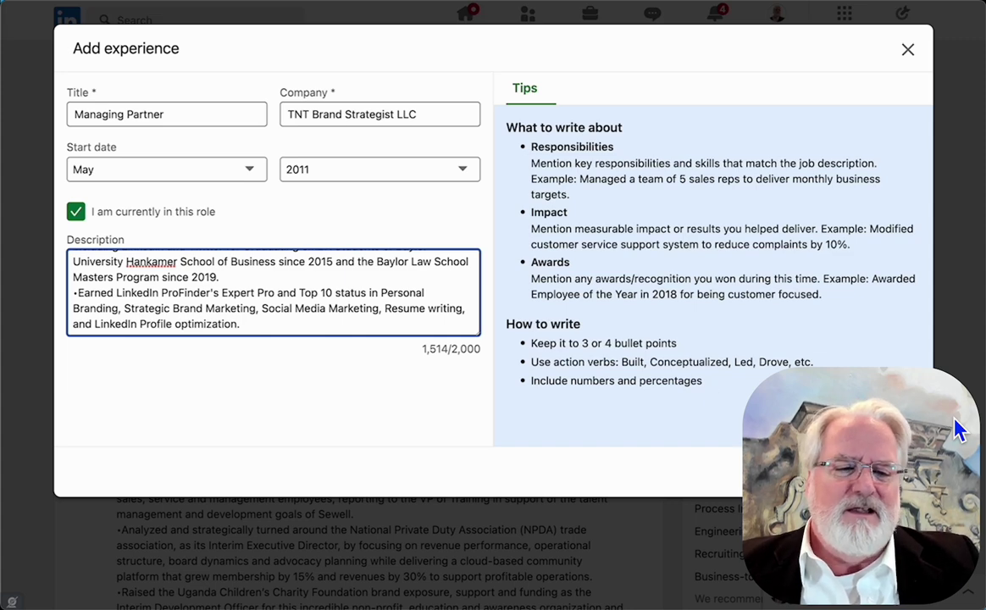
pyautogui.press('Tab')
pyautogui.press('Return')
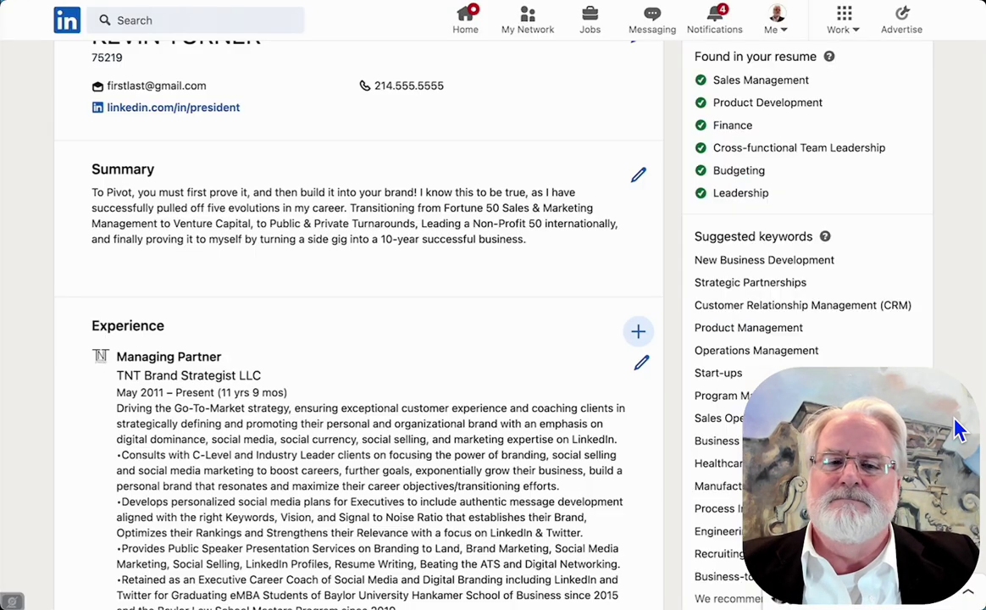
# - Set the Vice President experience's company to TurneRRounD Consulting, check its description through to the end, and save the entry
pyautogui.scroll(-3, 542, 366)
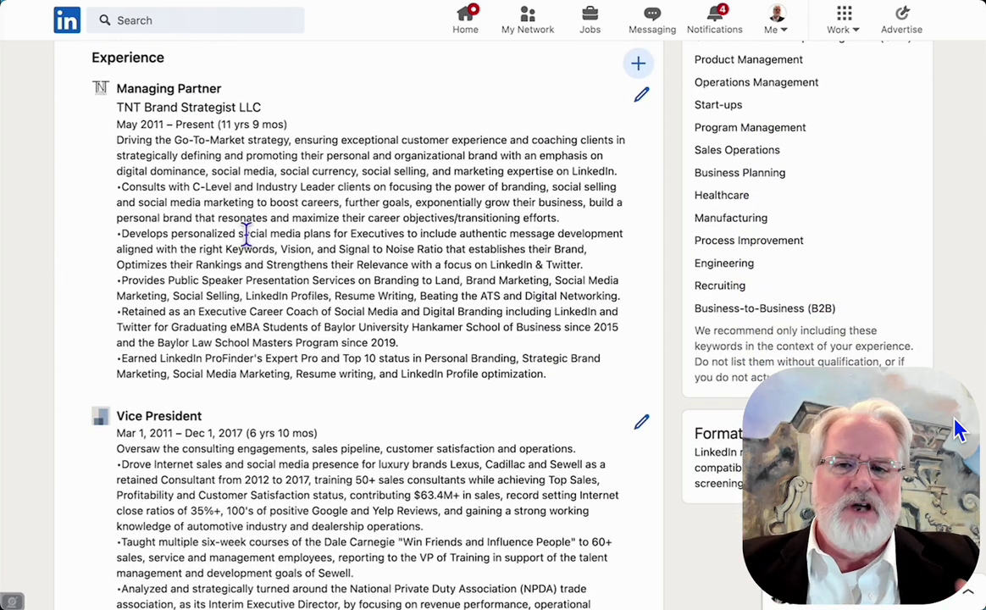
pyautogui.scroll(-2, 271, 350)
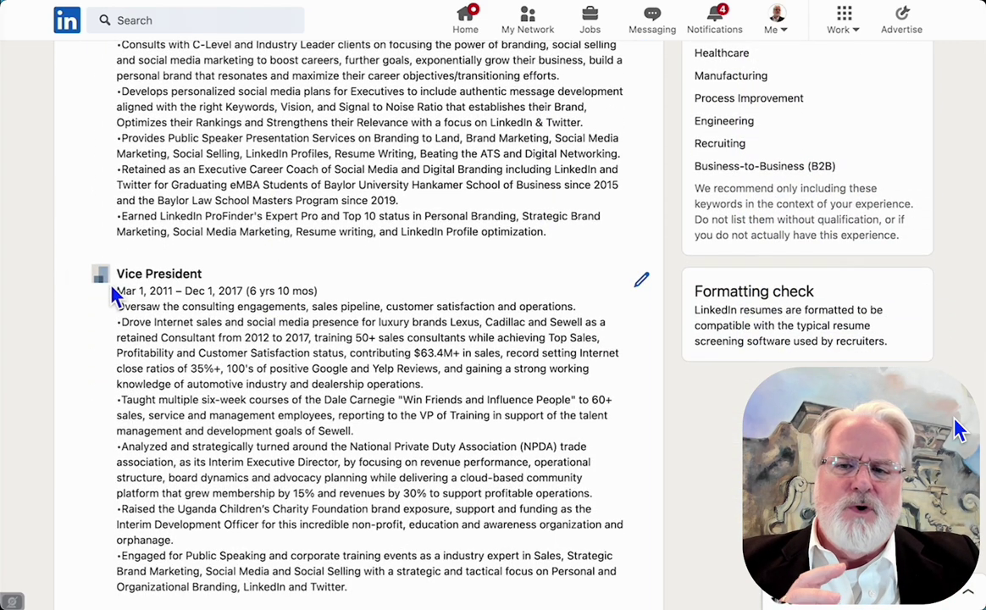
pyautogui.click(642, 285)
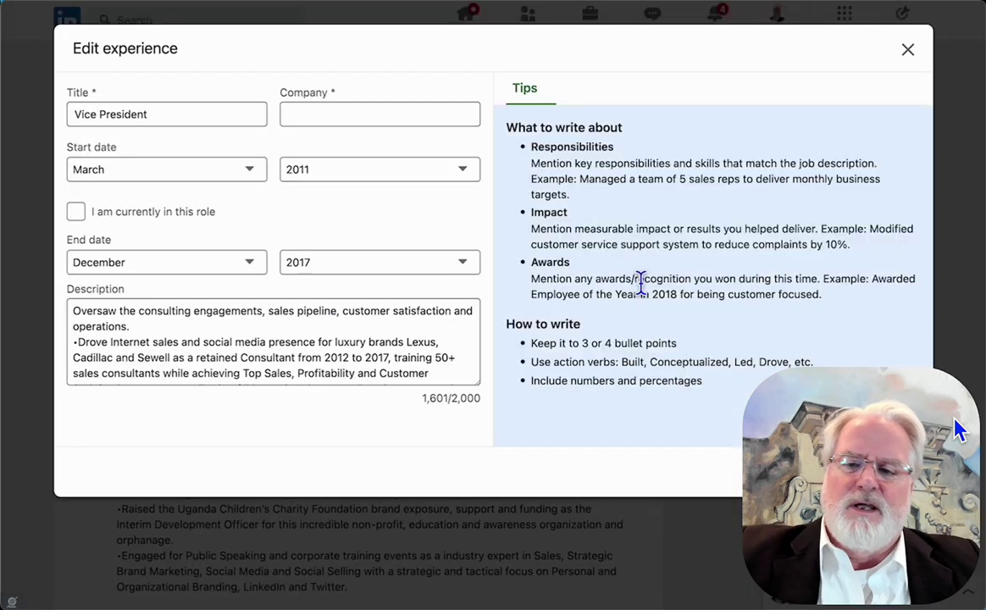
pyautogui.click(319, 124)
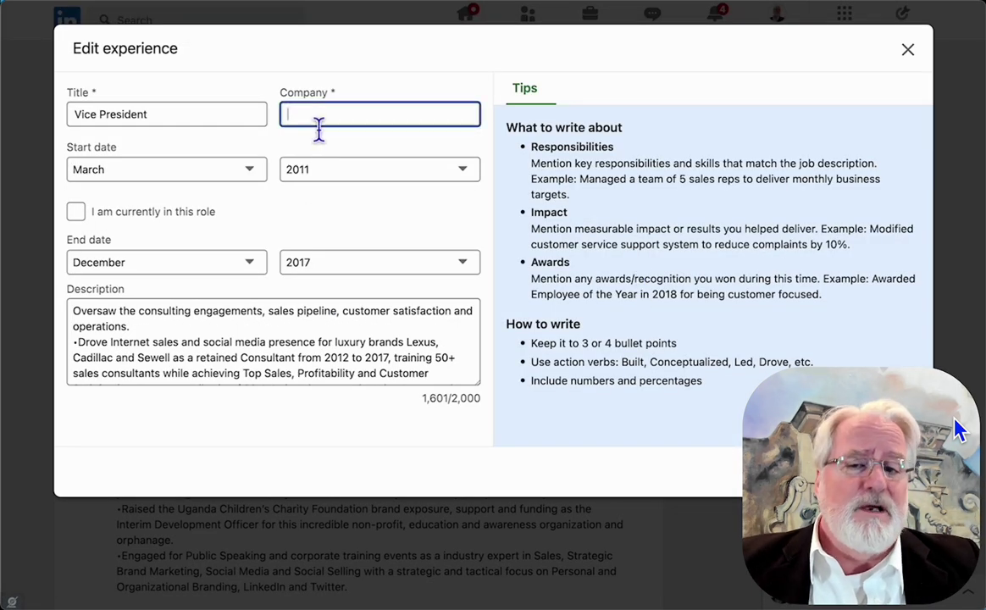
pyautogui.write('turn')
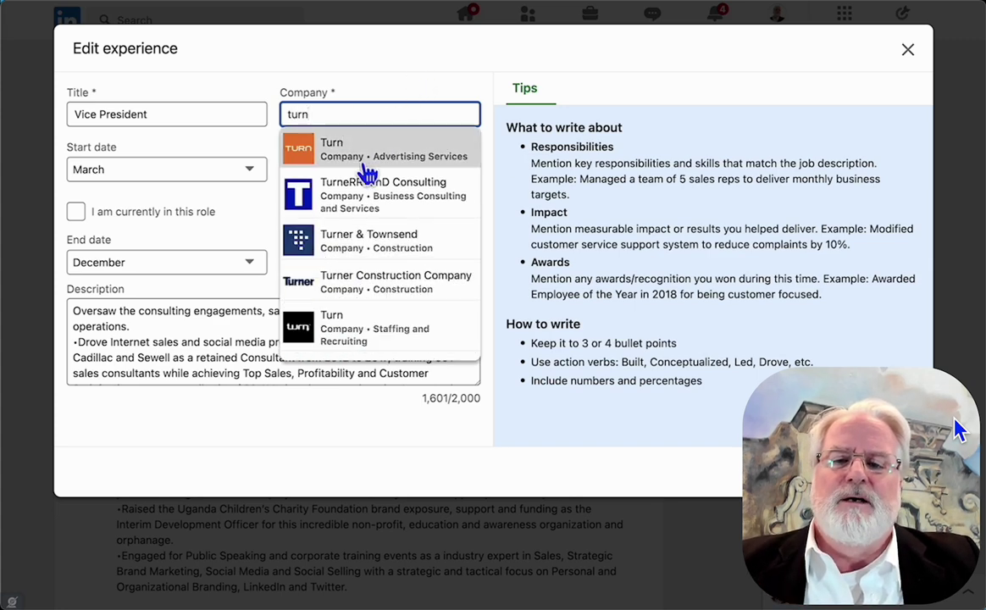
pyautogui.click(366, 193)
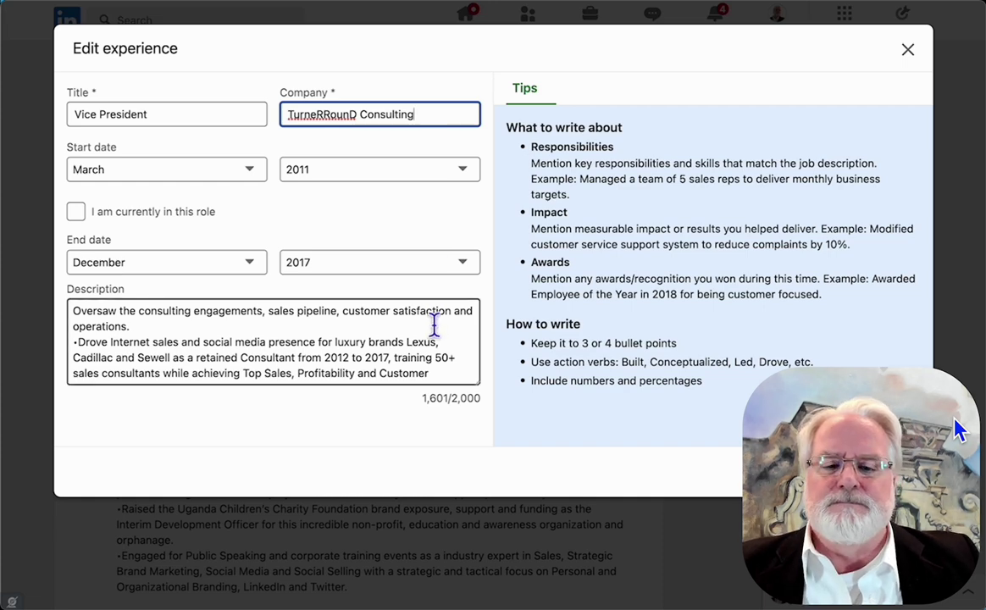
pyautogui.scroll(-5, 436, 318)
pyautogui.scroll(-5, 435, 322)
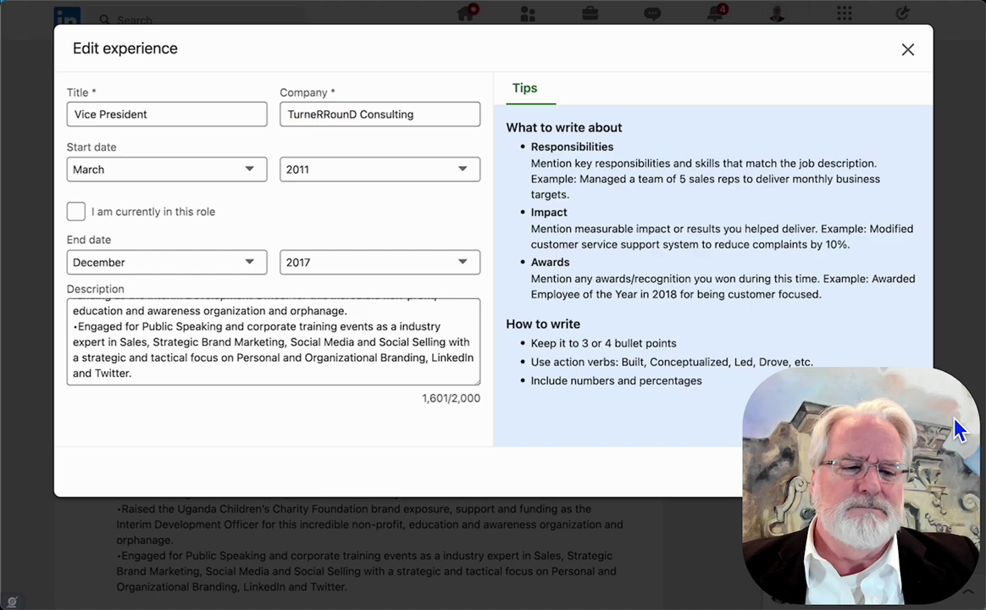
pyautogui.press('Return')
# - Remove the blank line before the first bullet in the American Heart Association Director description and save the entry
pyautogui.scroll(-2, 561, 402)
pyautogui.scroll(-5, 561, 401)
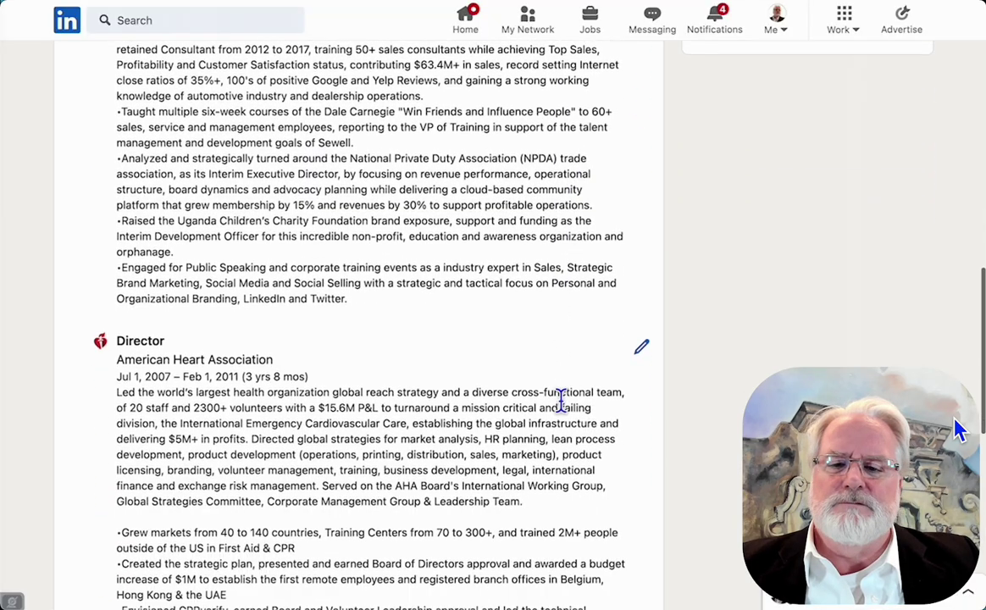
pyautogui.scroll(2, 563, 407)
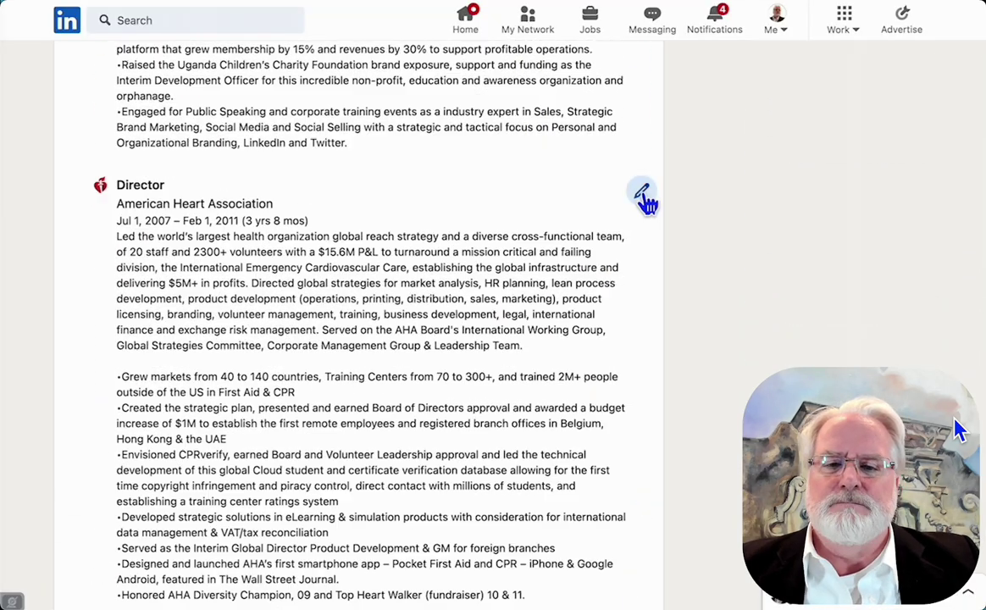
pyautogui.click(644, 197)
pyautogui.scroll(-5, 415, 344)
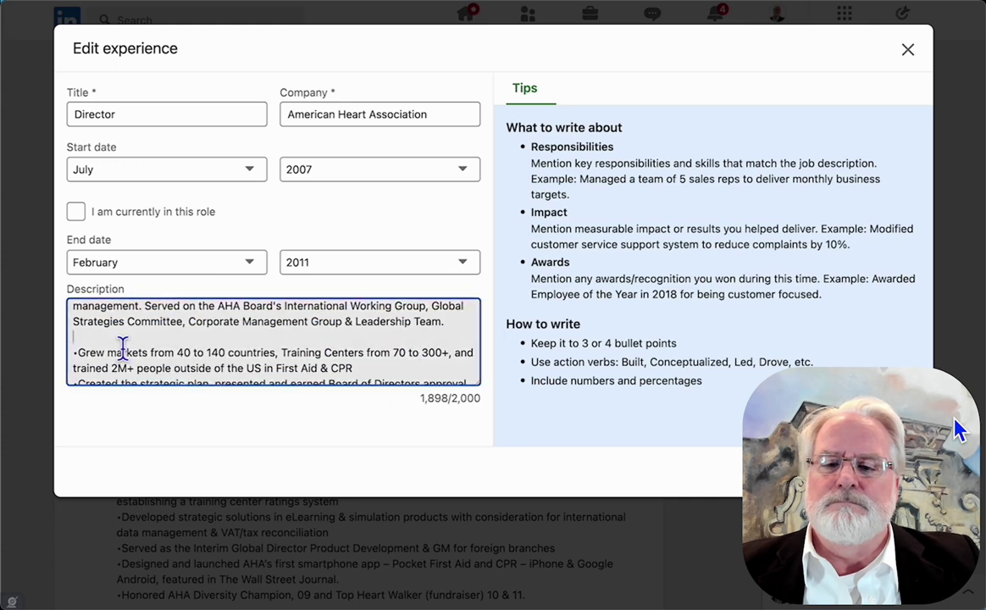
pyautogui.press('BackSpace')
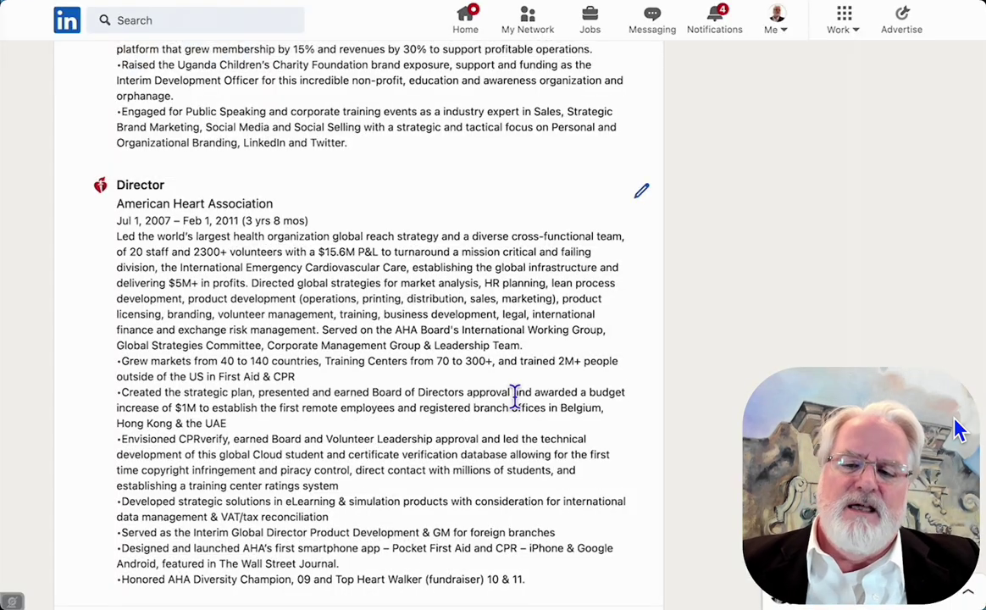
# - Edit the University of Texas education entry and set its degree to the suggested Bachelor of Business Administration - BBA
pyautogui.scroll(-4, 515, 396)
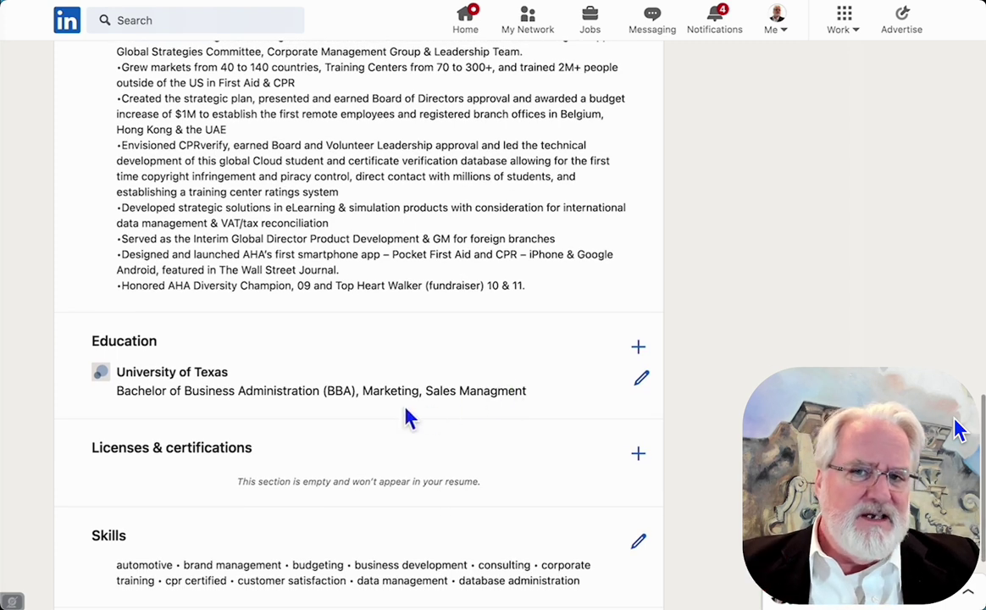
pyautogui.click(641, 380)
pyautogui.click(526, 176)
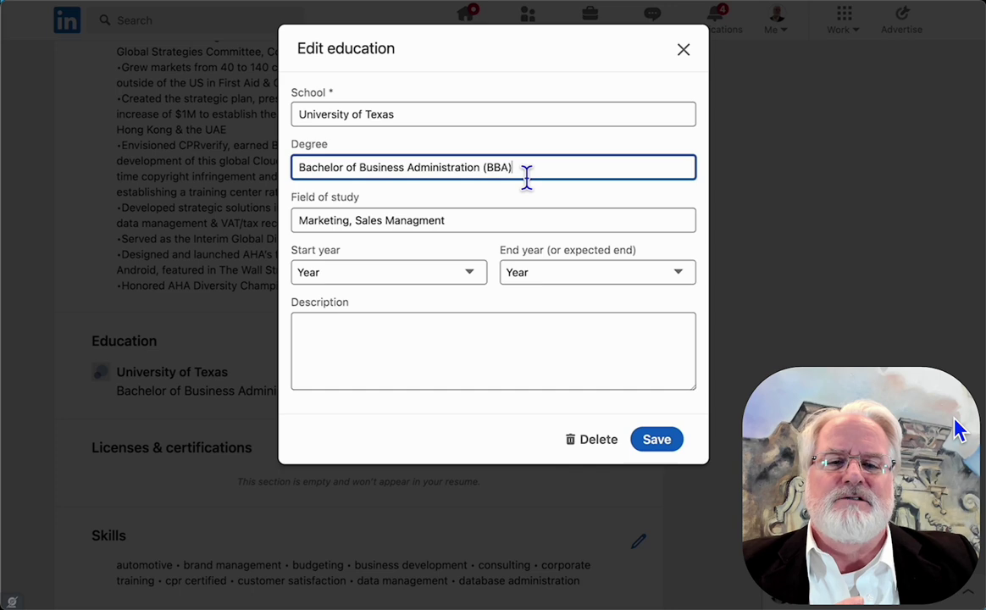
pyautogui.press('BackSpace')
pyautogui.press('BackSpace')
pyautogui.press('BackSpace')
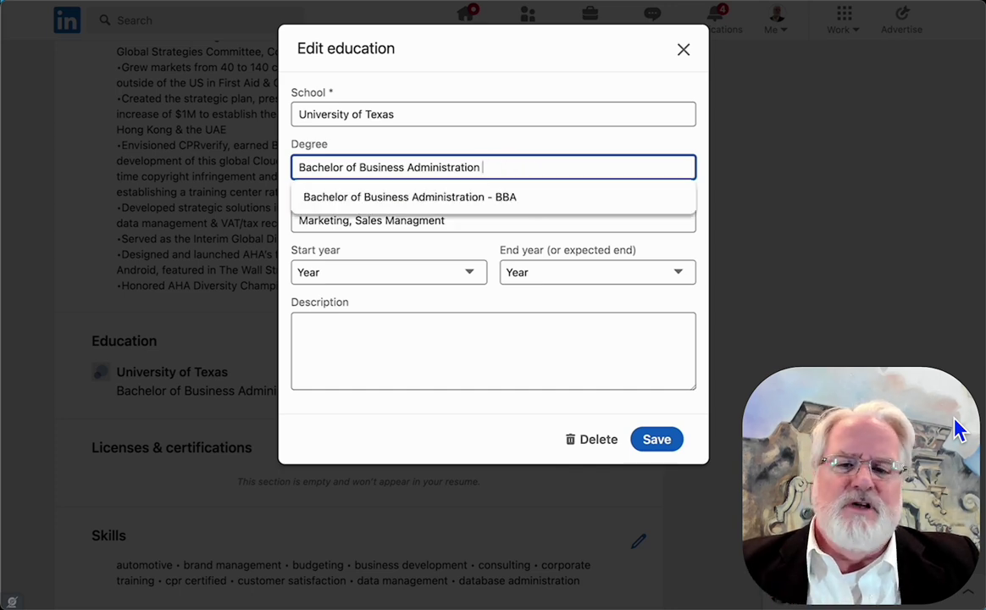
pyautogui.click(519, 200)
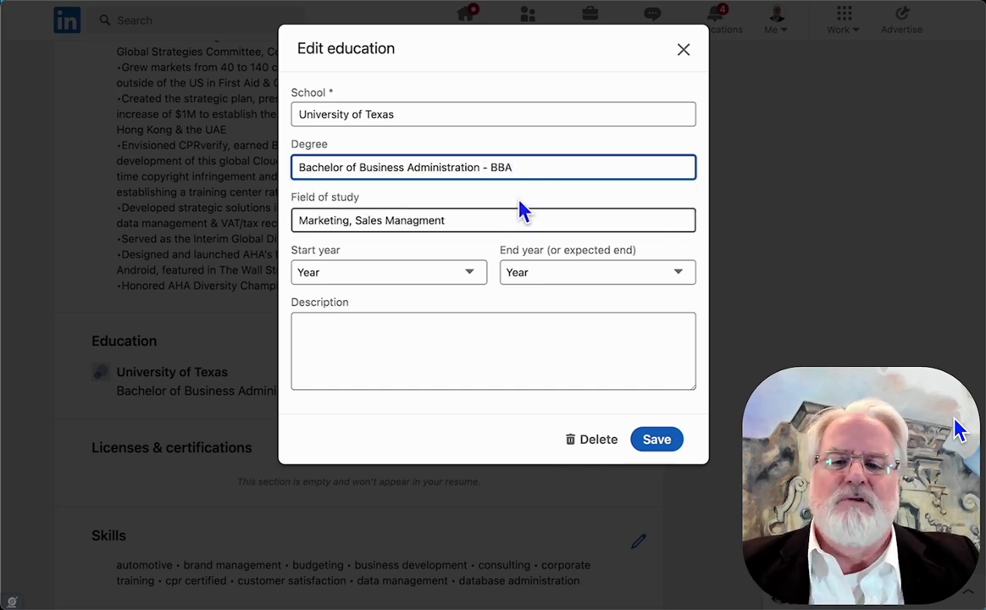
# - Replace the education entry's field of study with the suggested value Marketing
pyautogui.click(480, 228)
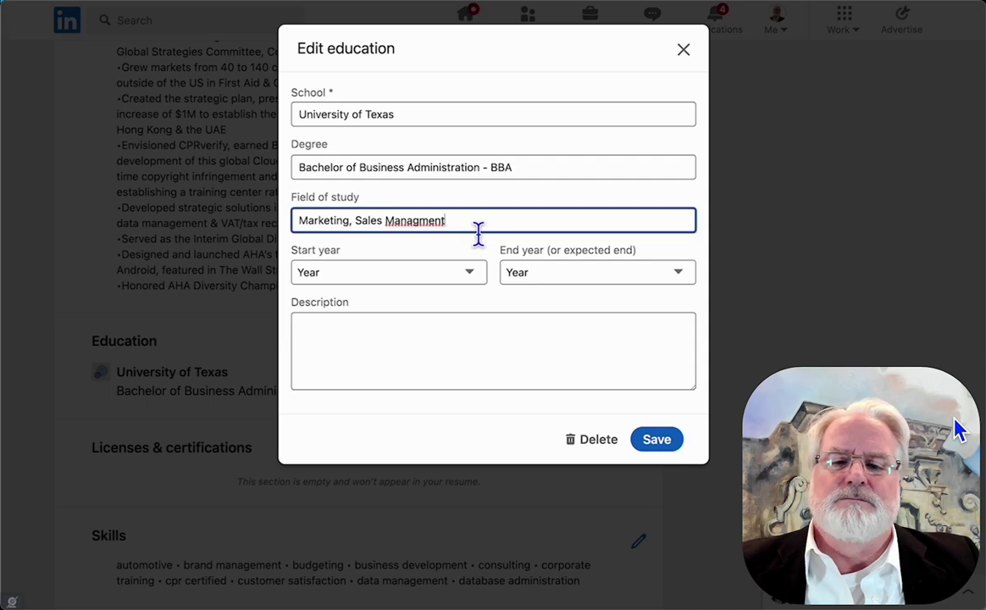
pyautogui.press('BackSpace')
pyautogui.press('BackSpace')
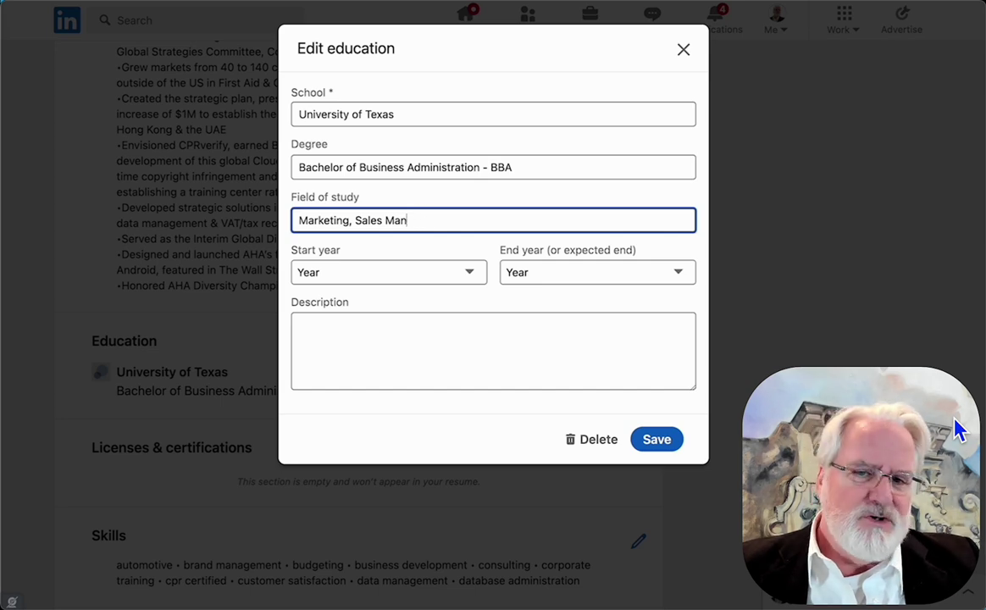
pyautogui.press('BackSpace')
pyautogui.press('BackSpace')
pyautogui.press('BackSpace')
pyautogui.press('BackSpace')
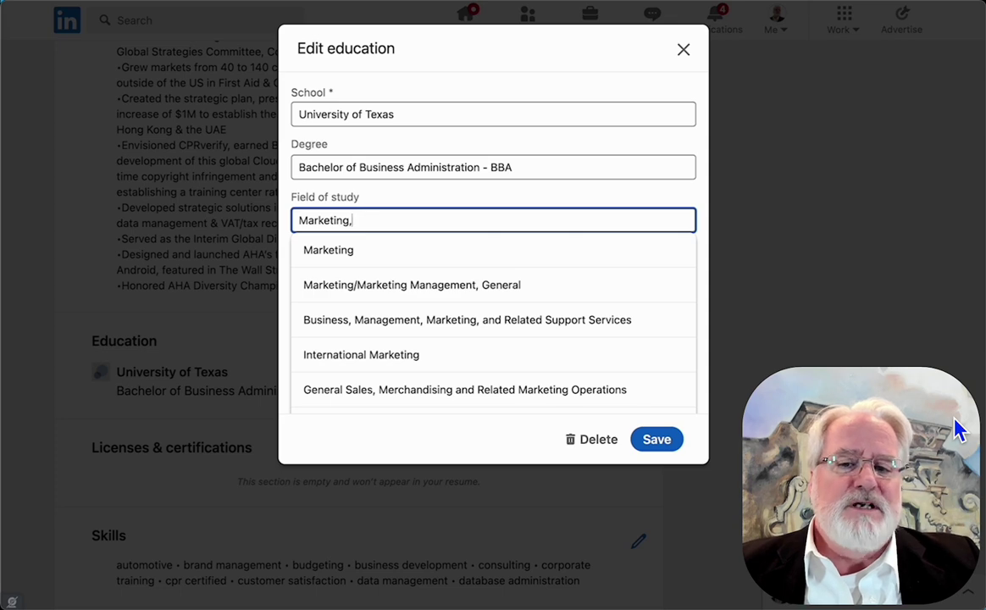
pyautogui.click(441, 256)
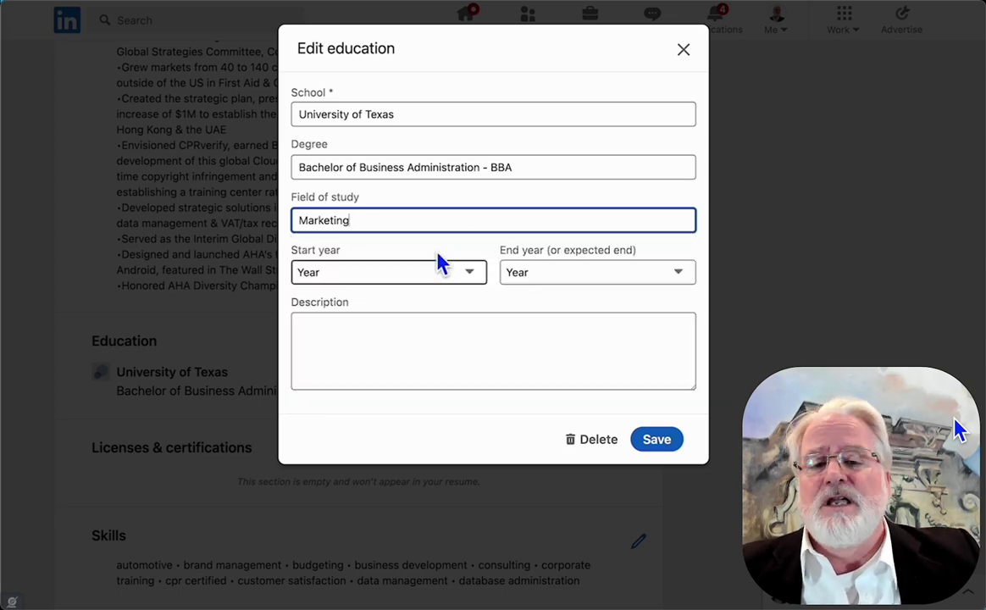
# - Set the education entry's start year to 1981 and its end year to 1985
pyautogui.click(477, 281)
pyautogui.scroll(-15, 428, 398)
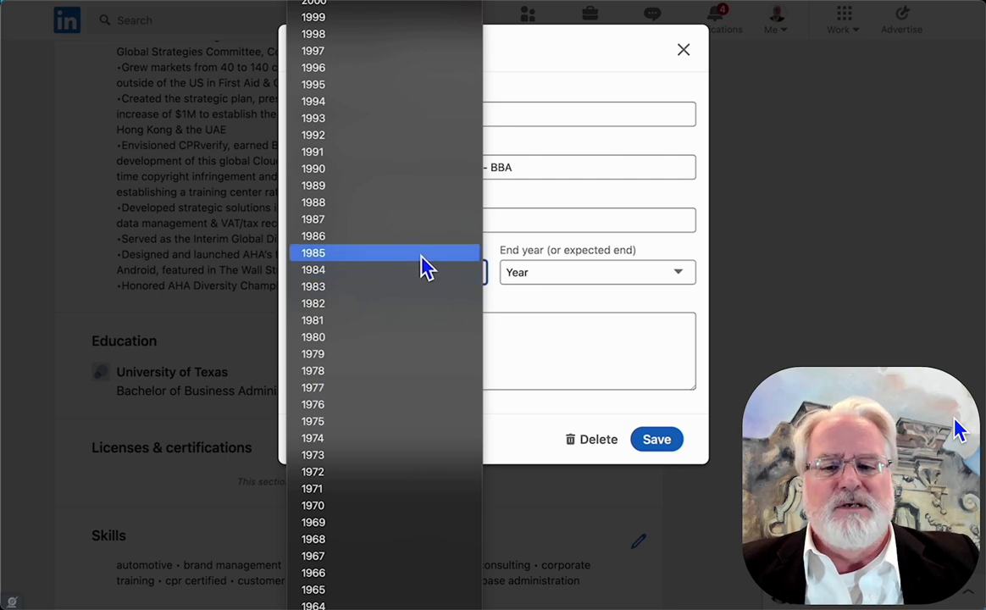
pyautogui.click(405, 324)
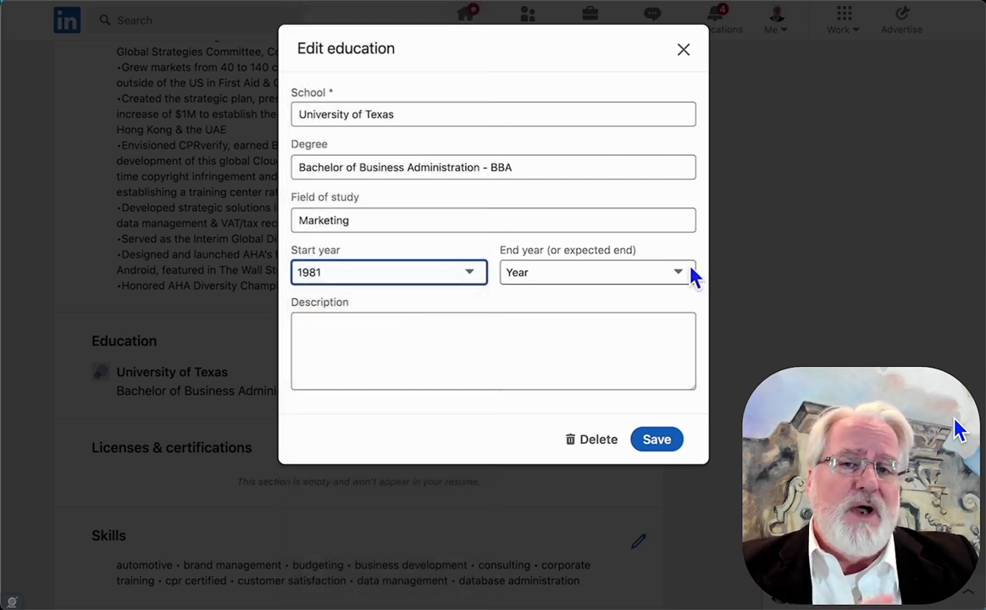
pyautogui.click(687, 276)
pyautogui.scroll(-15, 623, 436)
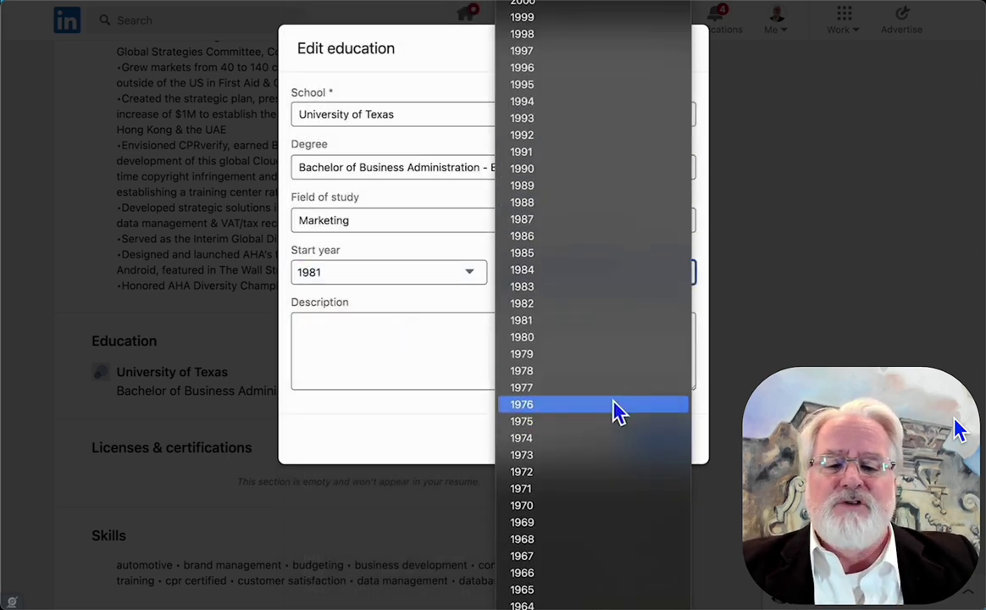
pyautogui.press('Escape')
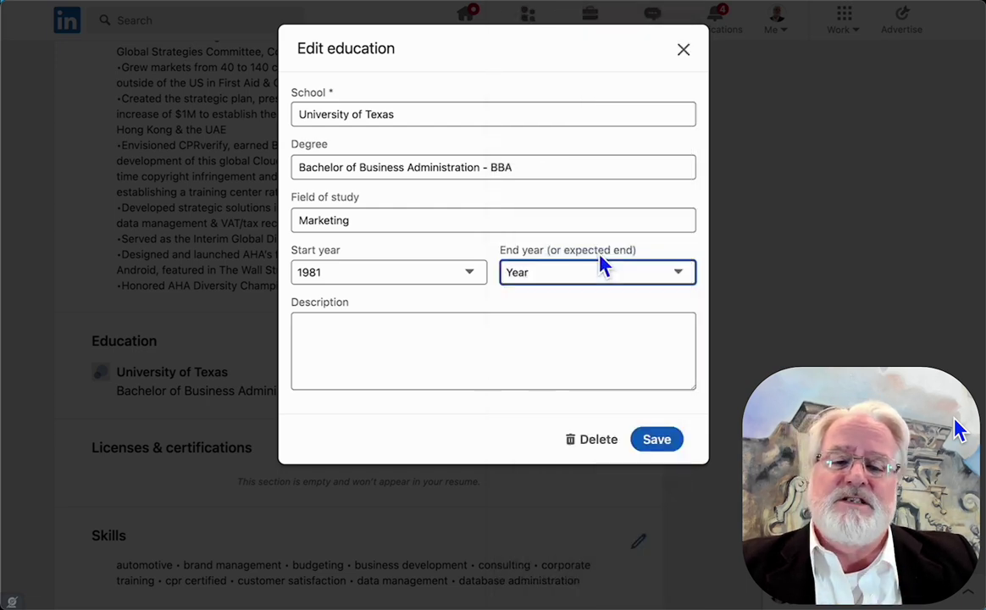
# - Enter UT Austin as the education description and save the entry
pyautogui.click(565, 353)
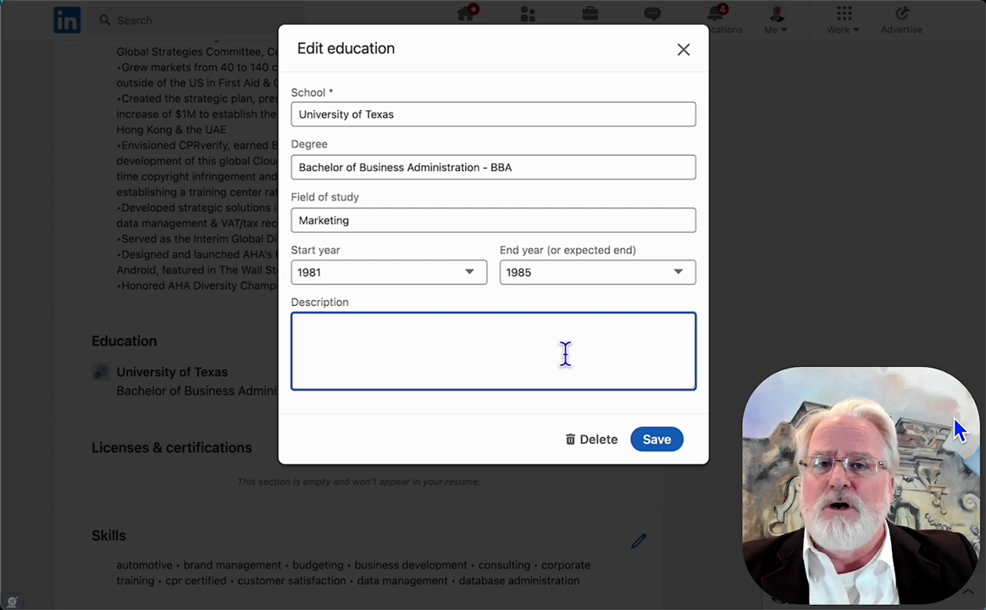
pyautogui.write('UT Austin')
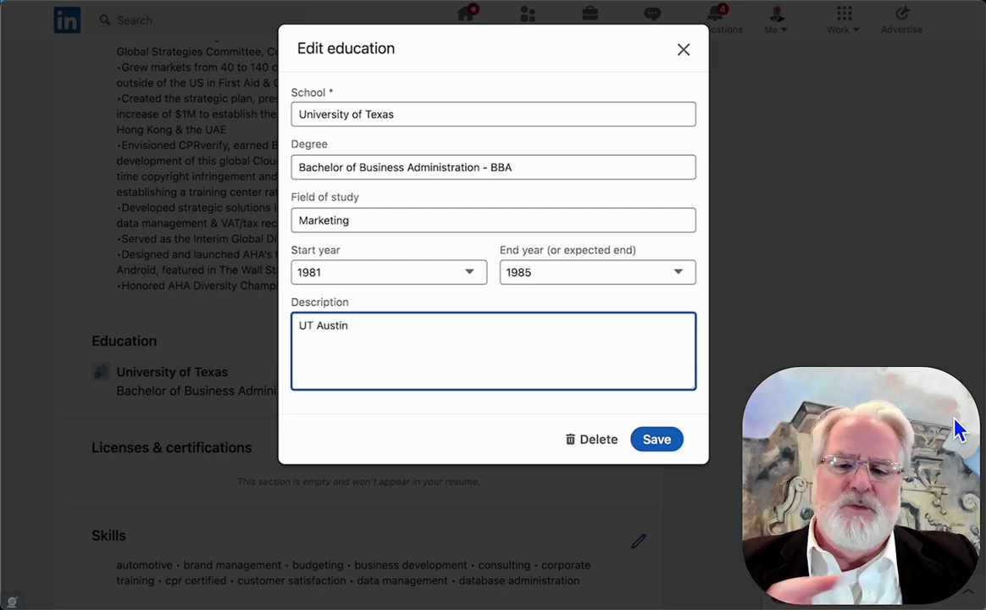
pyautogui.click(657, 439)
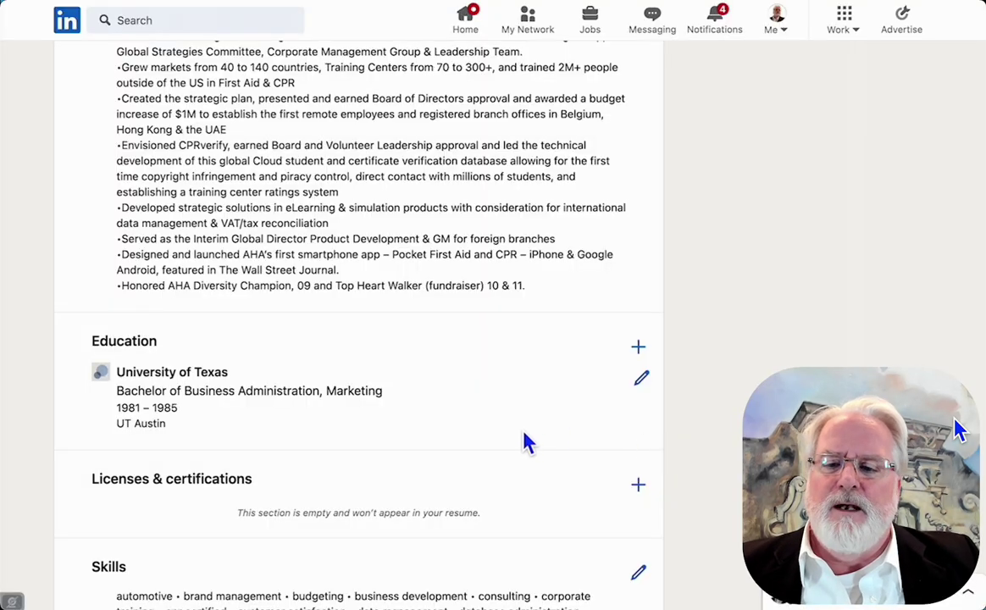
# - Examine the fields for adding an entry under Licenses & certifications, and close the form without saving
pyautogui.scroll(-3, 526, 441)
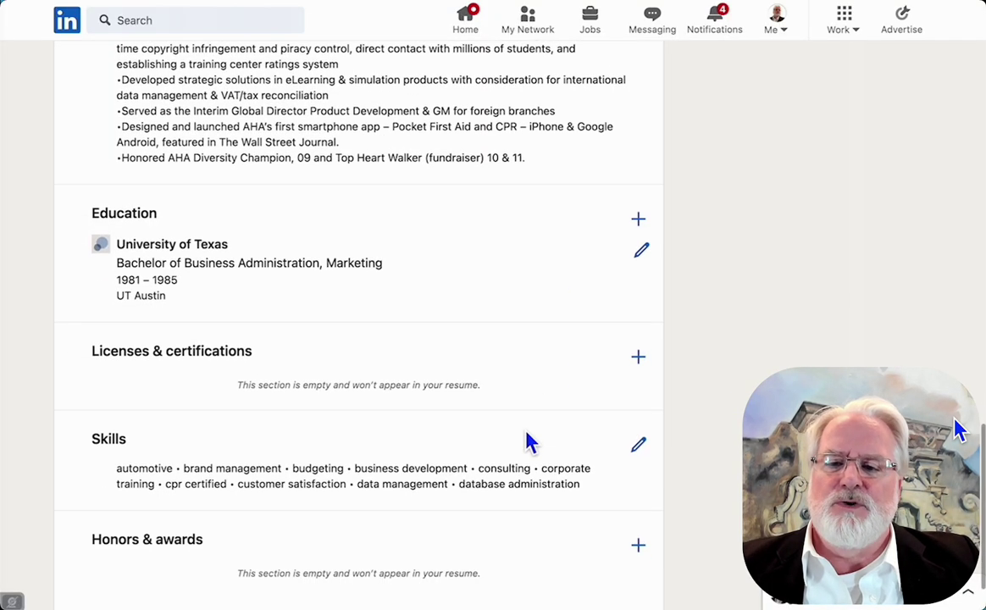
pyautogui.scroll(-1, 527, 440)
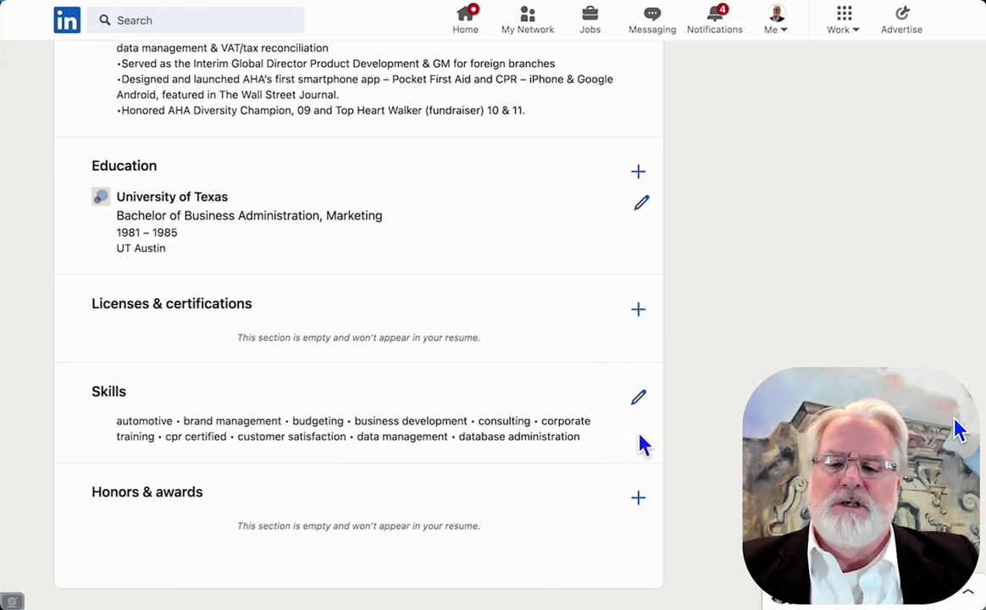
pyautogui.click(641, 311)
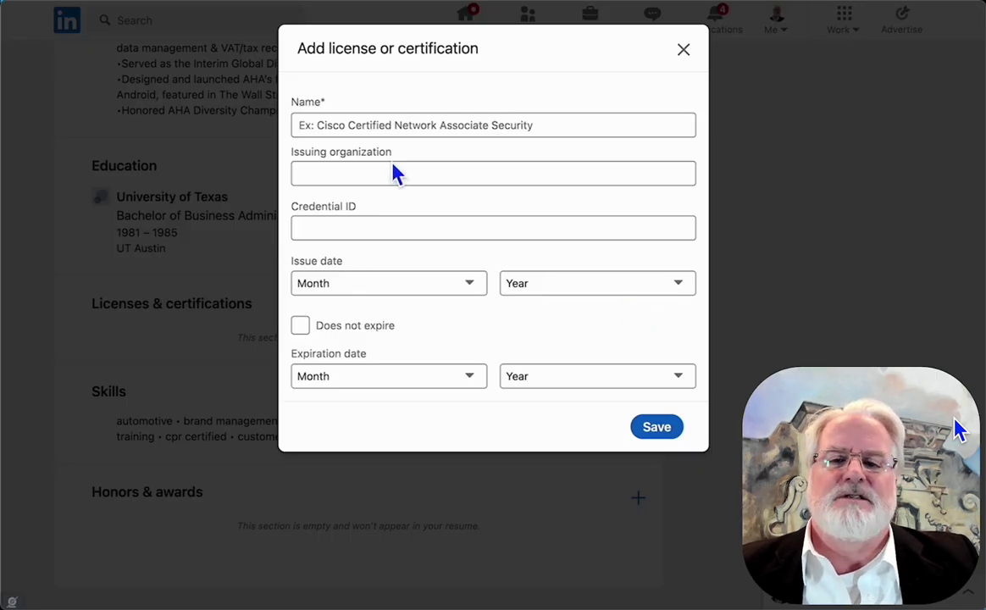
pyautogui.click(347, 174)
pyautogui.click(335, 228)
pyautogui.click(327, 293)
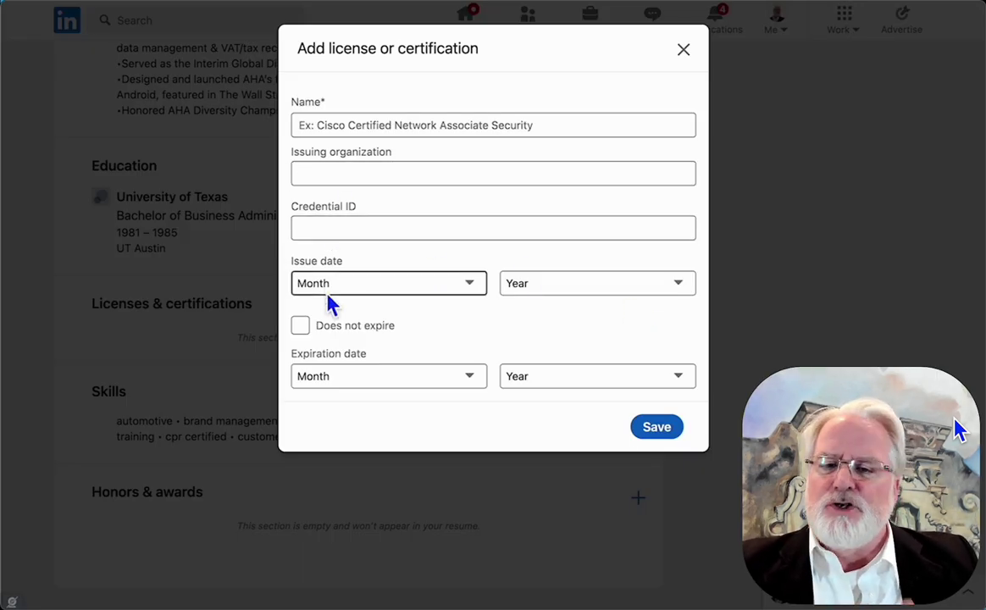
pyautogui.click(365, 380)
pyautogui.click(475, 398)
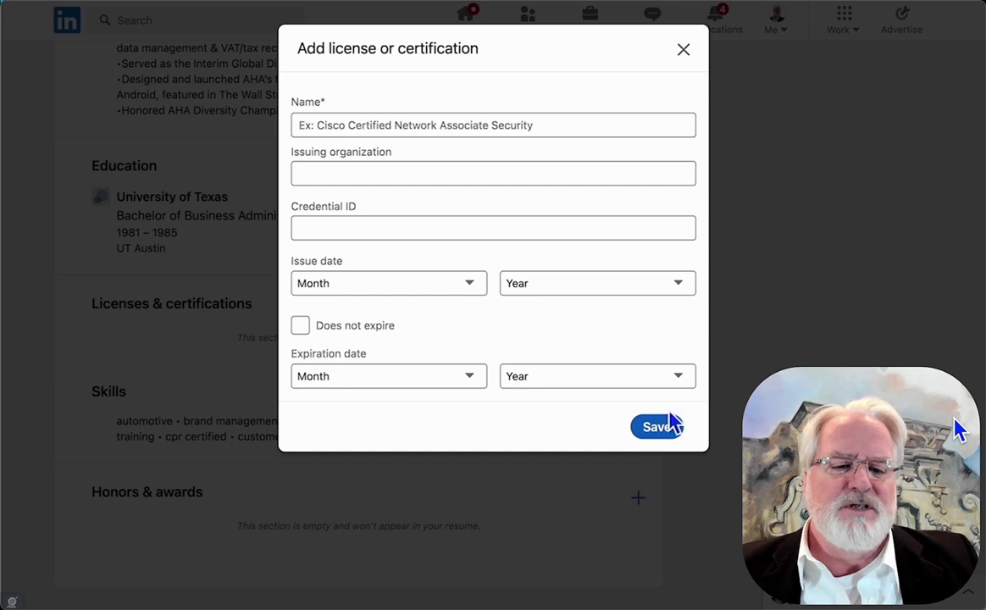
pyautogui.click(685, 51)
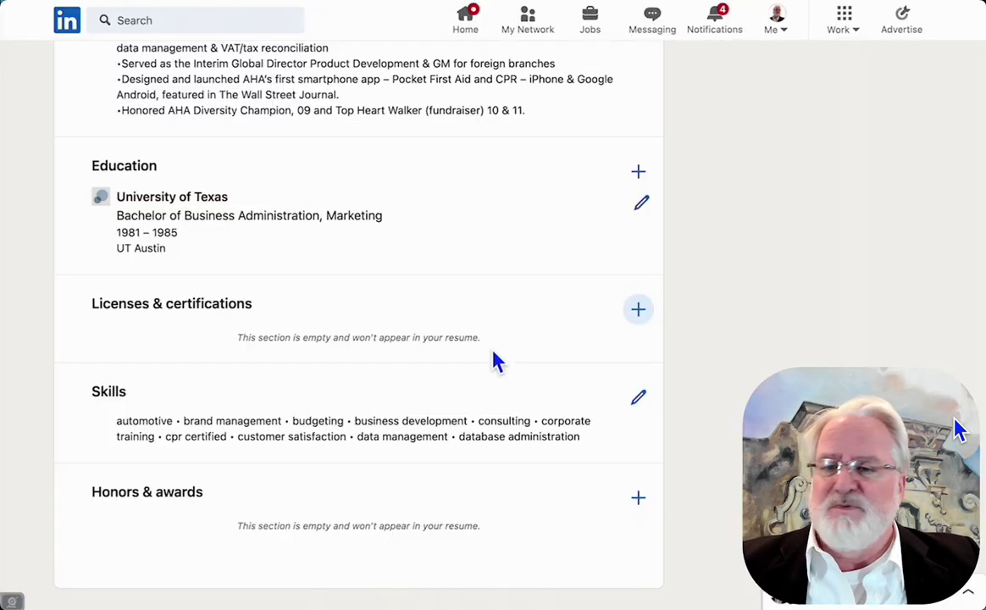
# - Examine the fields for adding an entry under Honors & awards, and close the form without saving
pyautogui.scroll(-1, 497, 362)
pyautogui.click(641, 471)
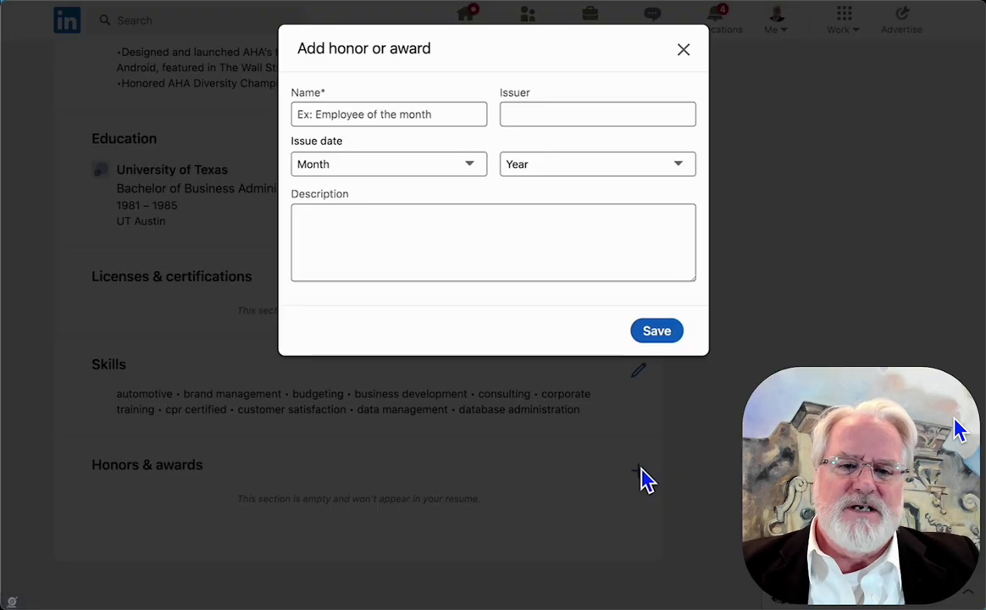
pyautogui.click(372, 125)
pyautogui.click(512, 123)
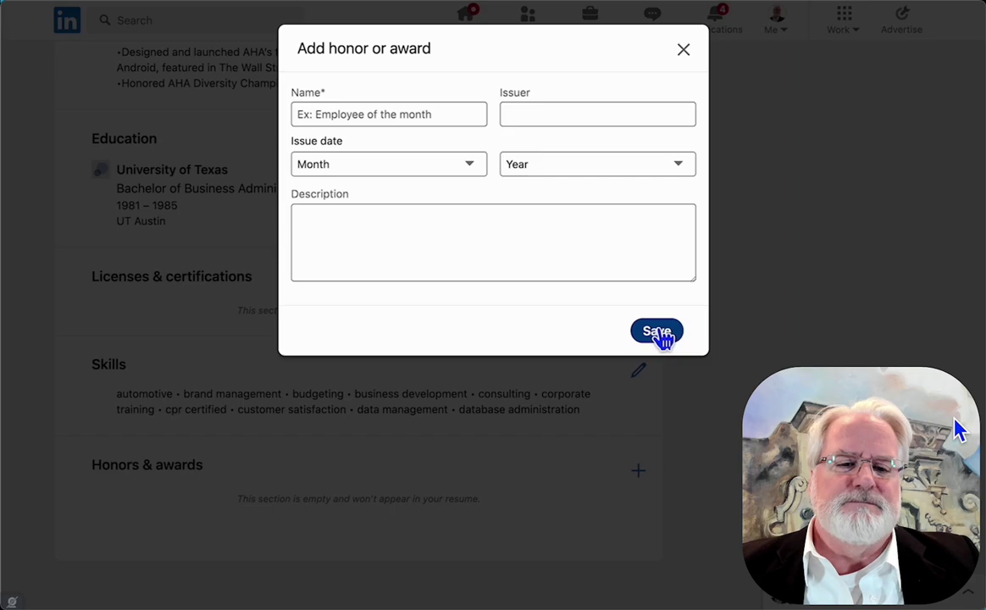
pyautogui.click(684, 51)
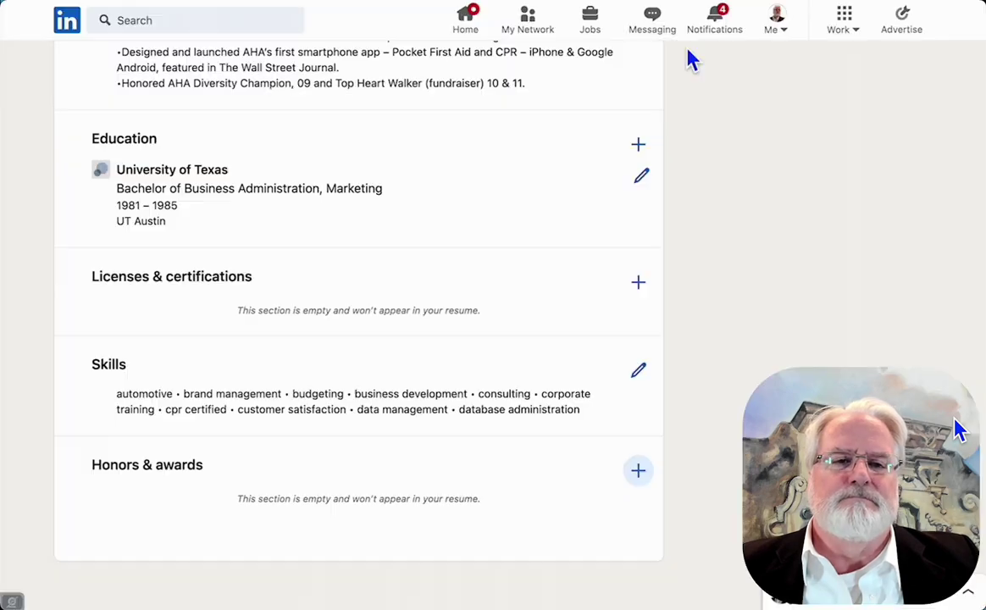
# - Download the resume as a PDF to the Desktop under the suggested file name and dismiss the download notice
pyautogui.scroll(15, 663, 290)
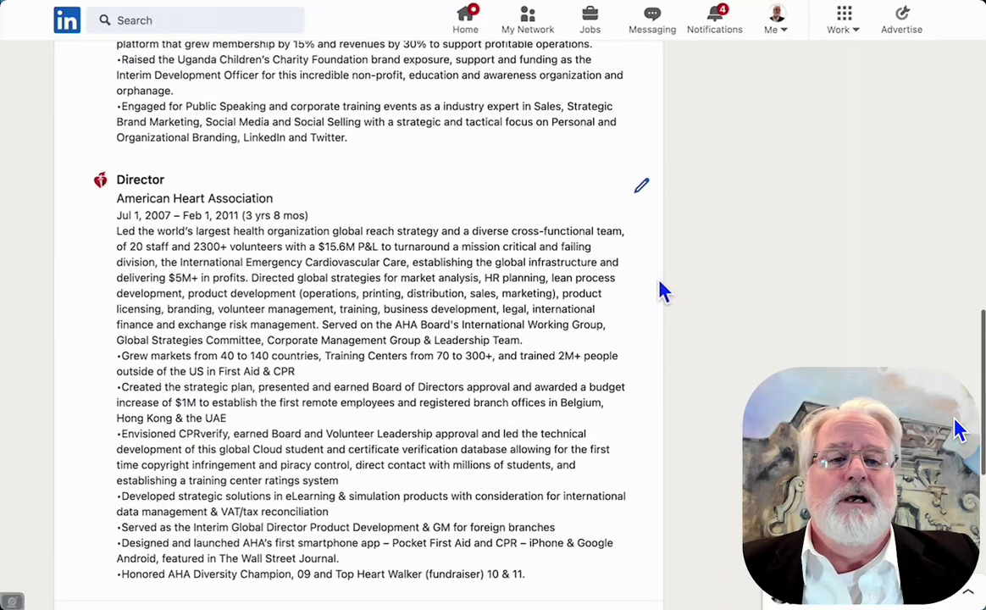
pyautogui.scroll(5, 661, 287)
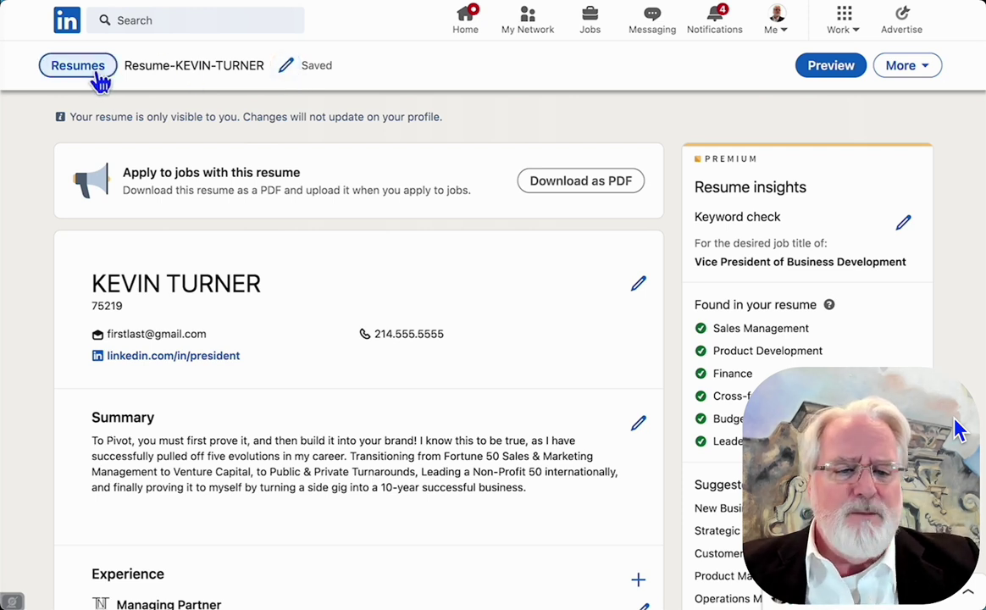
pyautogui.click(579, 182)
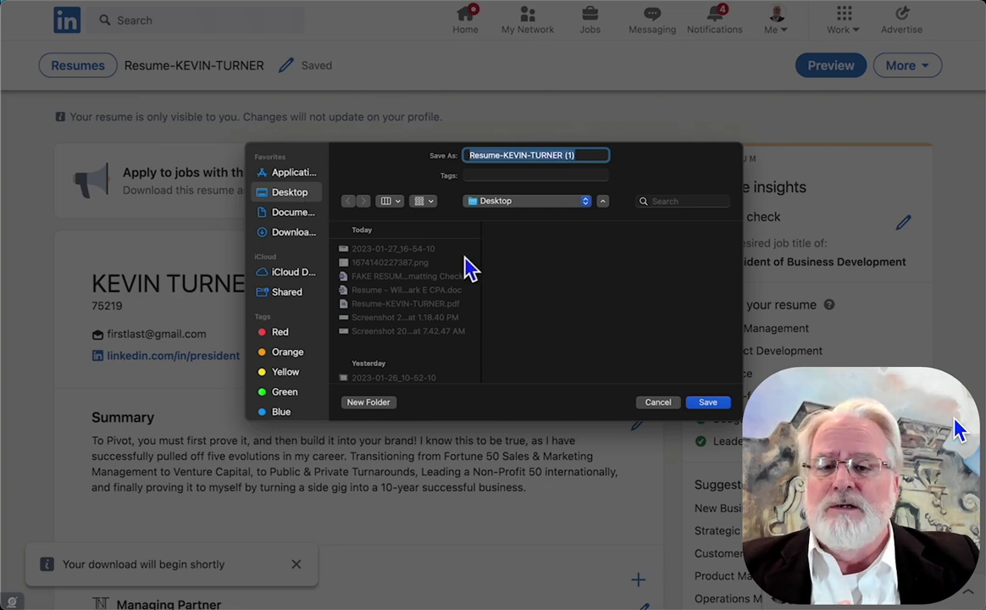
pyautogui.click(708, 403)
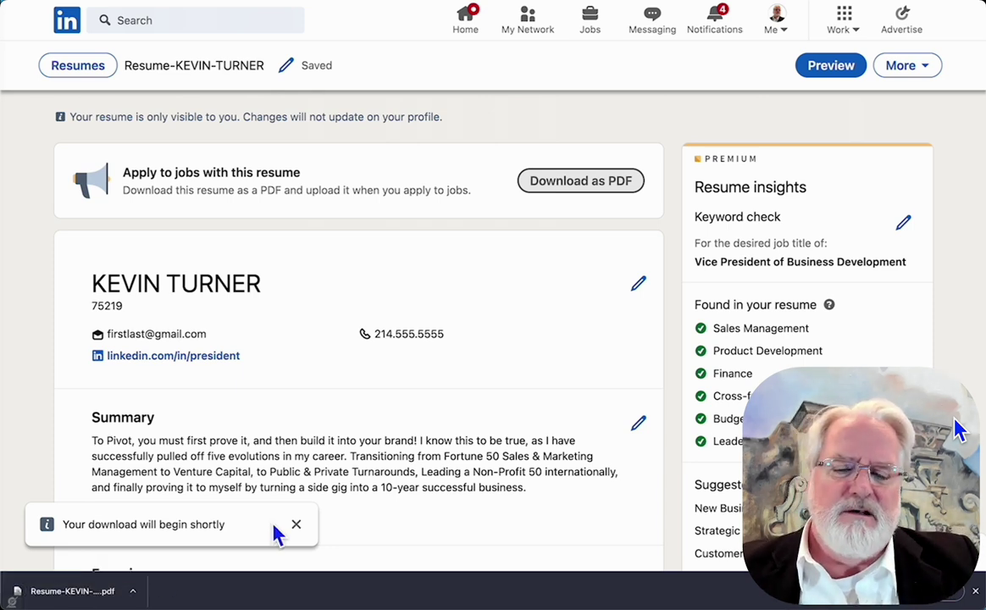
pyautogui.click(301, 529)
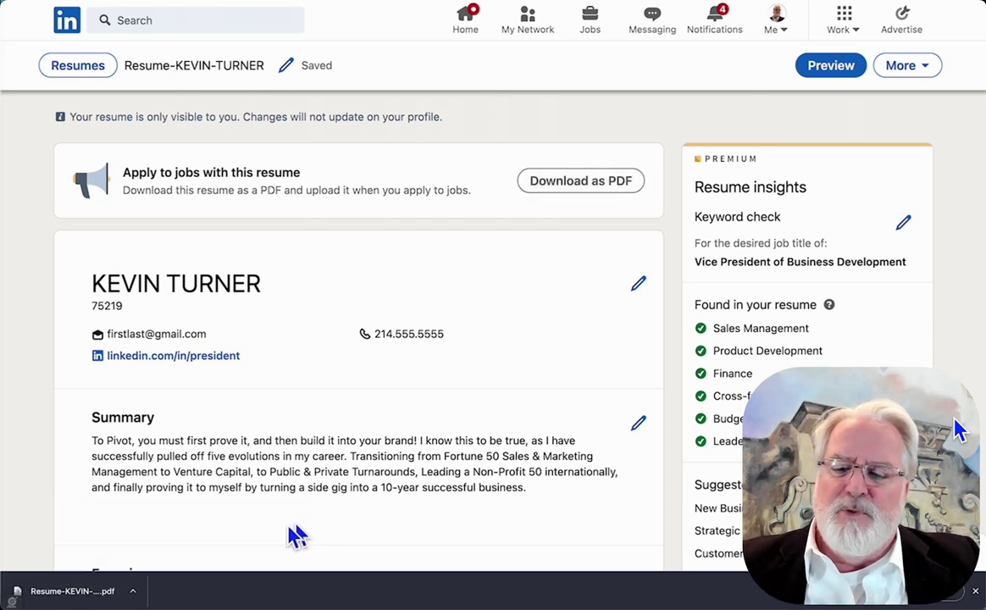
# - Open the downloaded PDF resume and review the layout of its Summary, Experience, Education and Skills across the pages
pyautogui.click(99, 597)
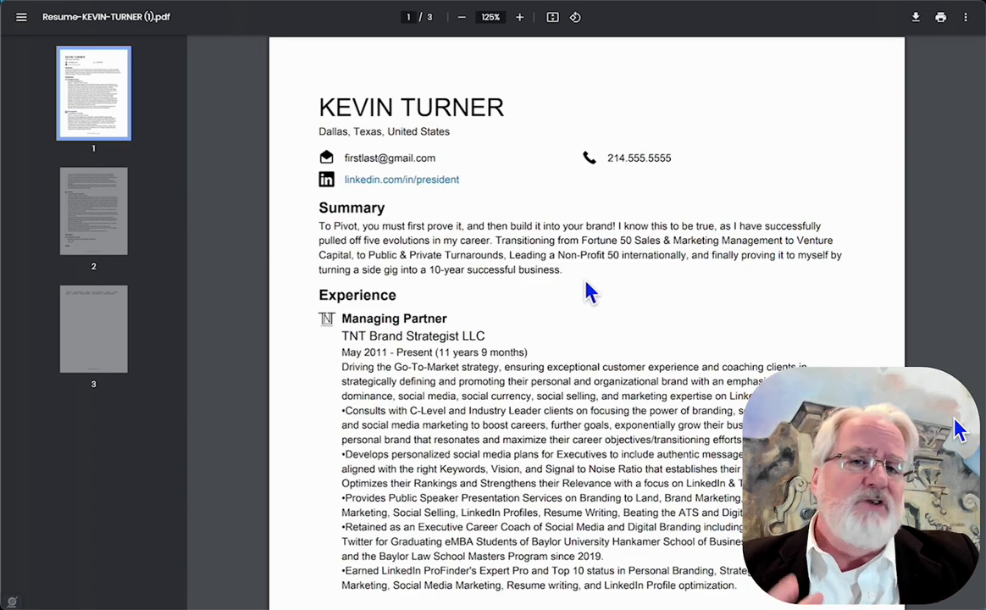
pyautogui.scroll(-5, 591, 292)
pyautogui.scroll(-12, 587, 280)
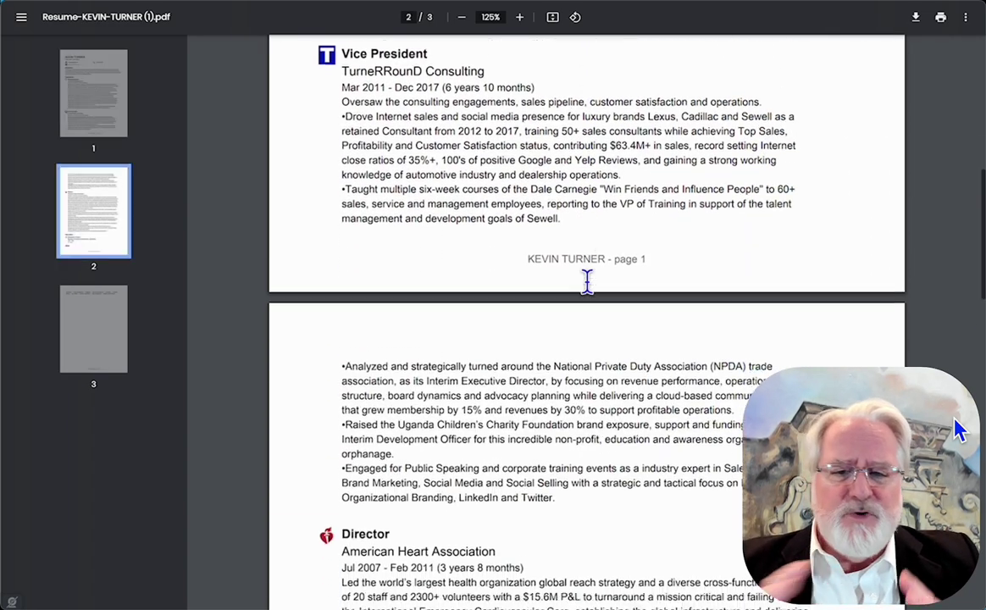
pyautogui.scroll(-2, 587, 281)
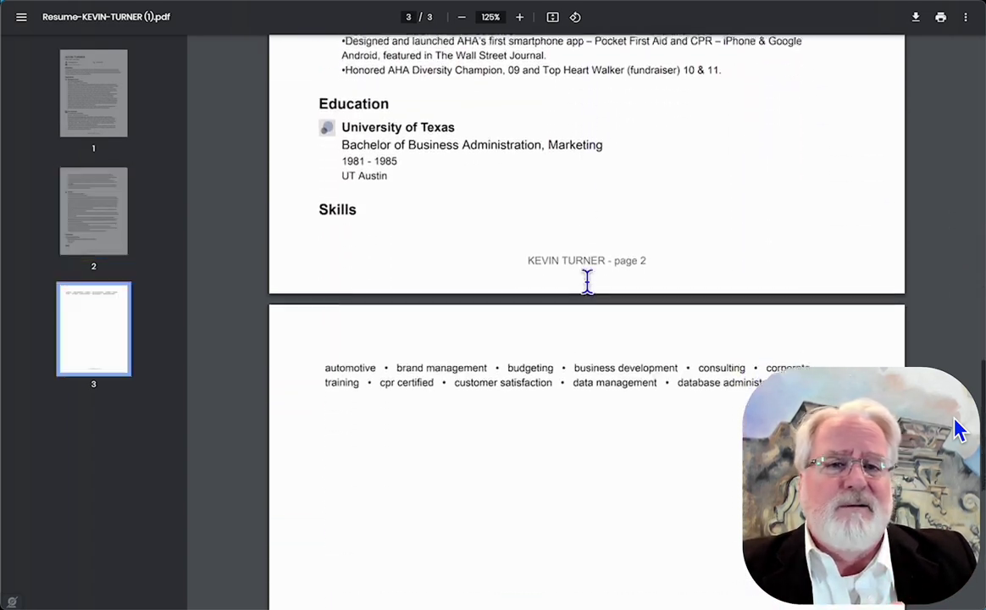
pyautogui.scroll(20, 587, 281)
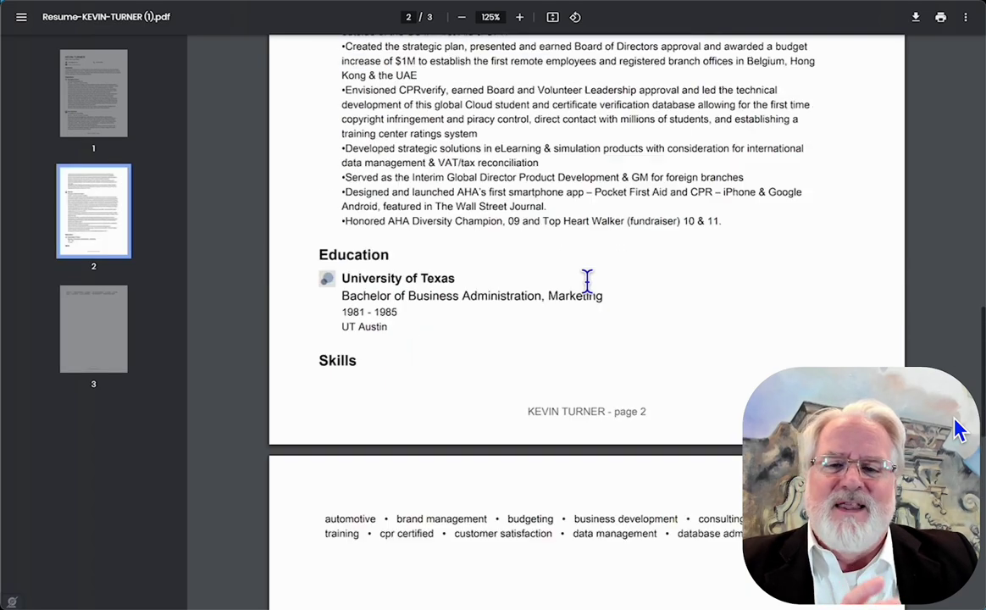
pyautogui.scroll(1, 587, 280)
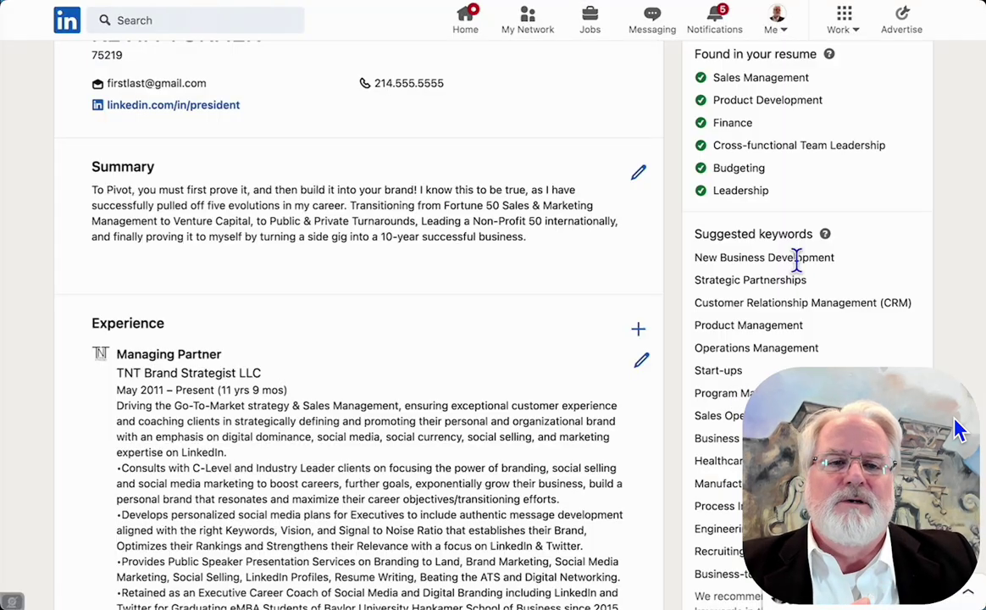
# - Copy the suggested keyword New Business Development from the resume insights
pyautogui.scroll(1, 796, 262)
pyautogui.scroll(-2, 797, 260)
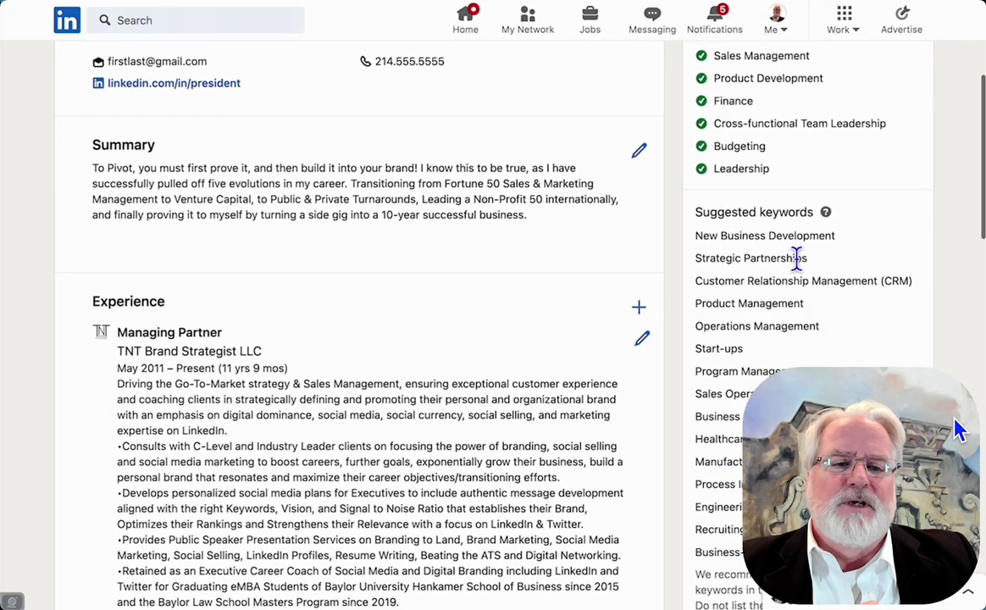
pyautogui.scroll(-5, 796, 260)
pyautogui.scroll(3, 798, 263)
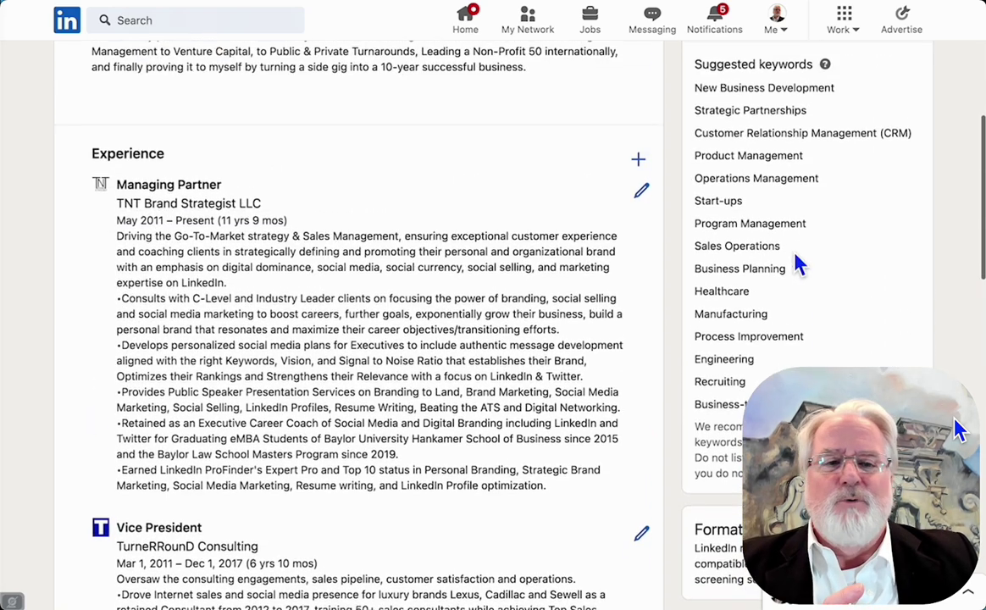
pyautogui.scroll(5, 796, 263)
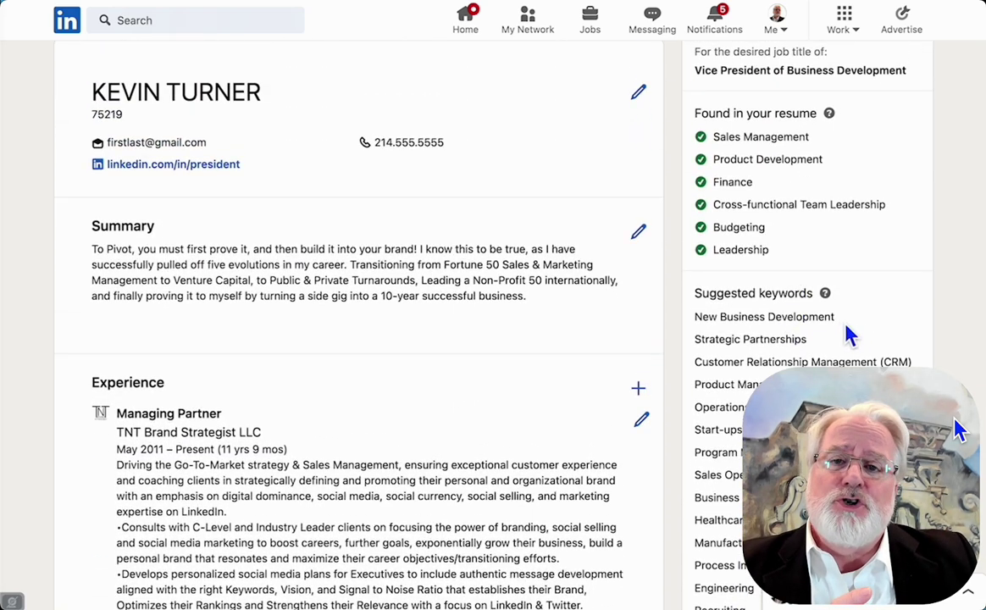
pyautogui.moveTo(836, 326); pyautogui.dragTo(700, 329)
pyautogui.press('super+c')
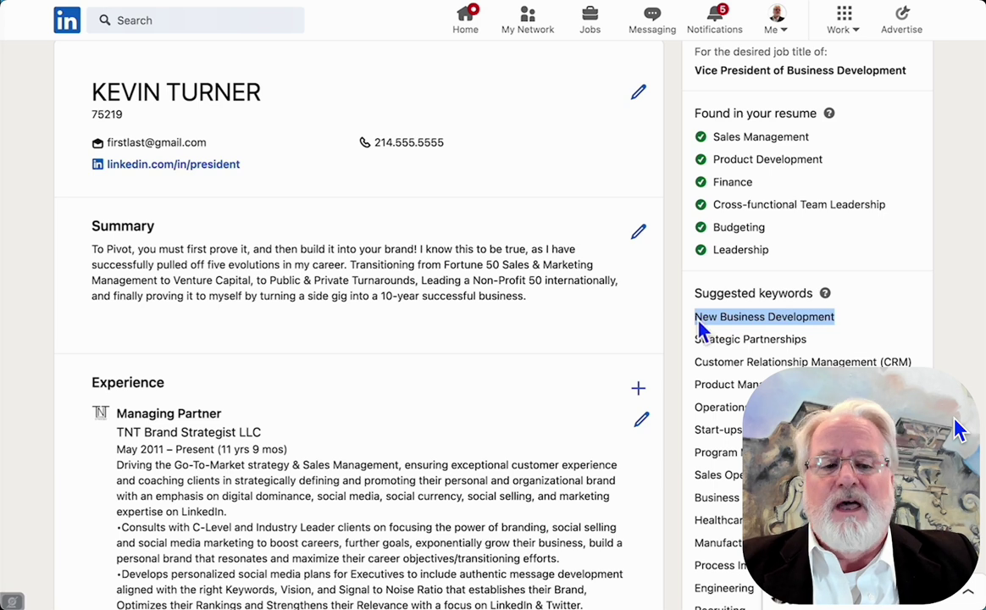
# - Replace the Summary's final word "business." with the copied keyword so it ends in "New Business Development.", and save the Summary
pyautogui.click(639, 236)
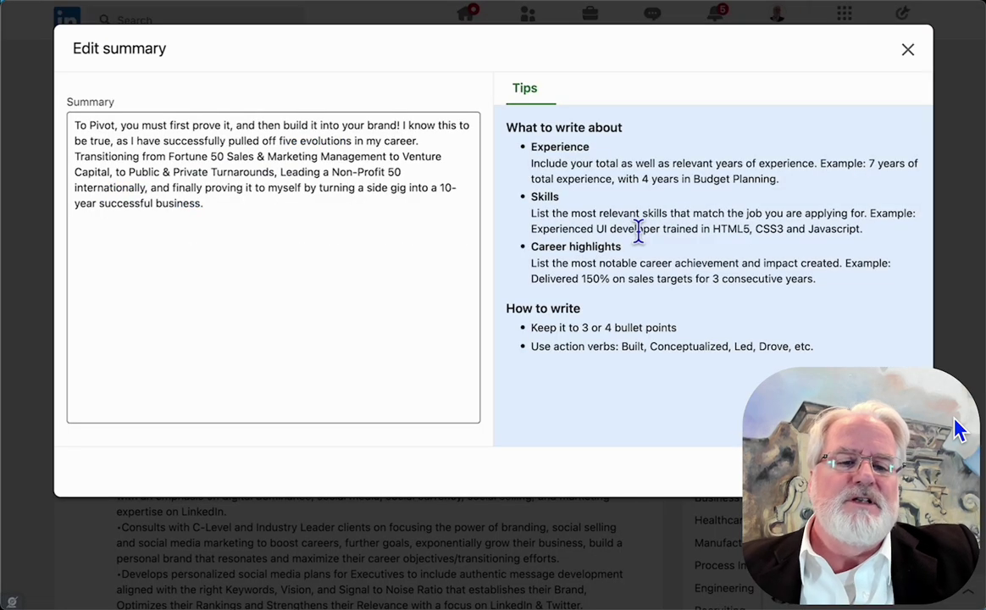
pyautogui.click(218, 214)
pyautogui.moveTo(217, 213); pyautogui.dragTo(162, 216)
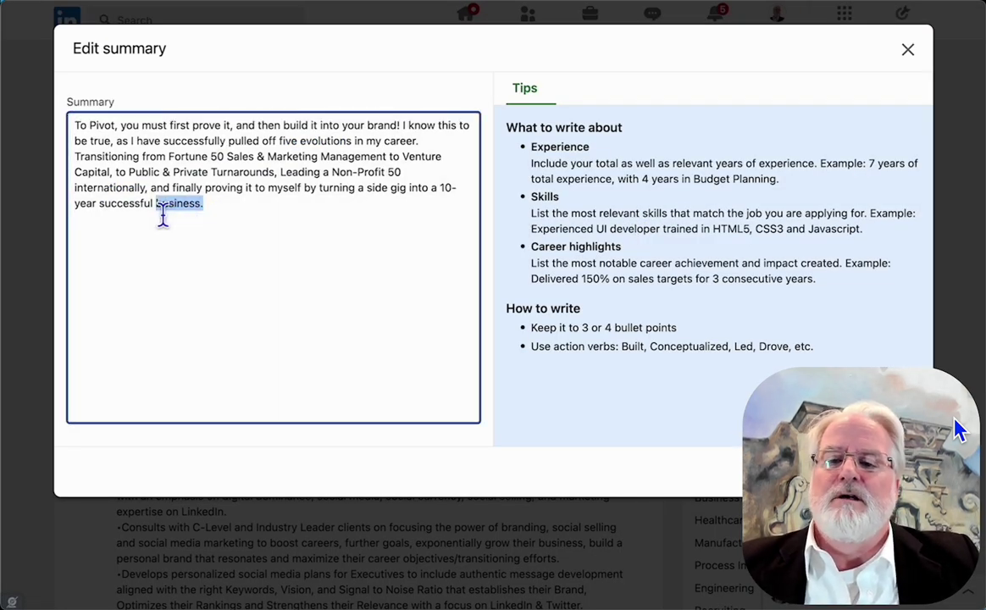
pyautogui.press('super+v')
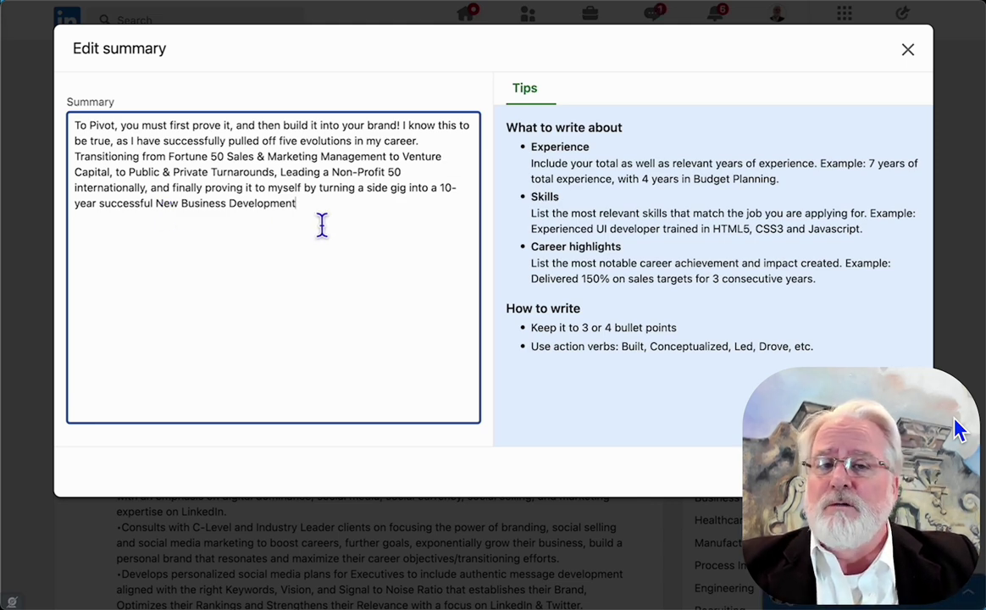
pyautogui.write('.')
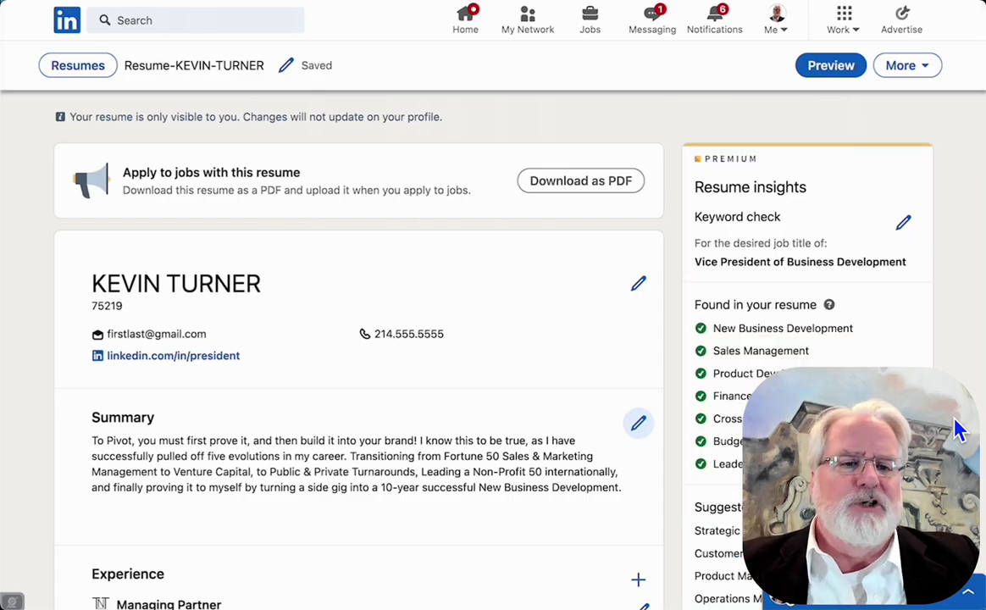
# - Review the updated keyword check, the remaining suggested keywords and the formatting check alongside the resume
pyautogui.scroll(-5, 957, 430)
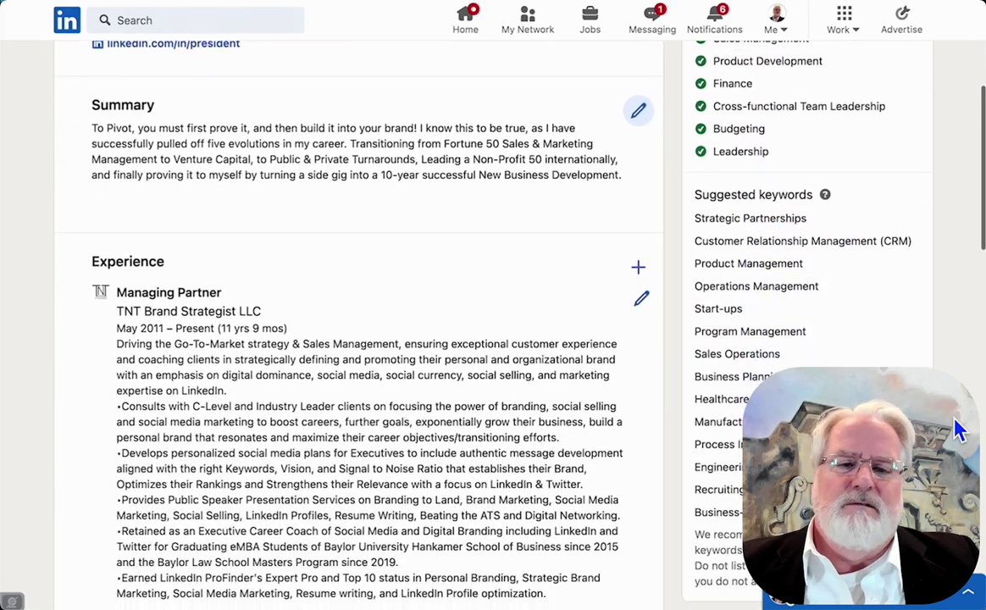
pyautogui.scroll(-4, 958, 431)
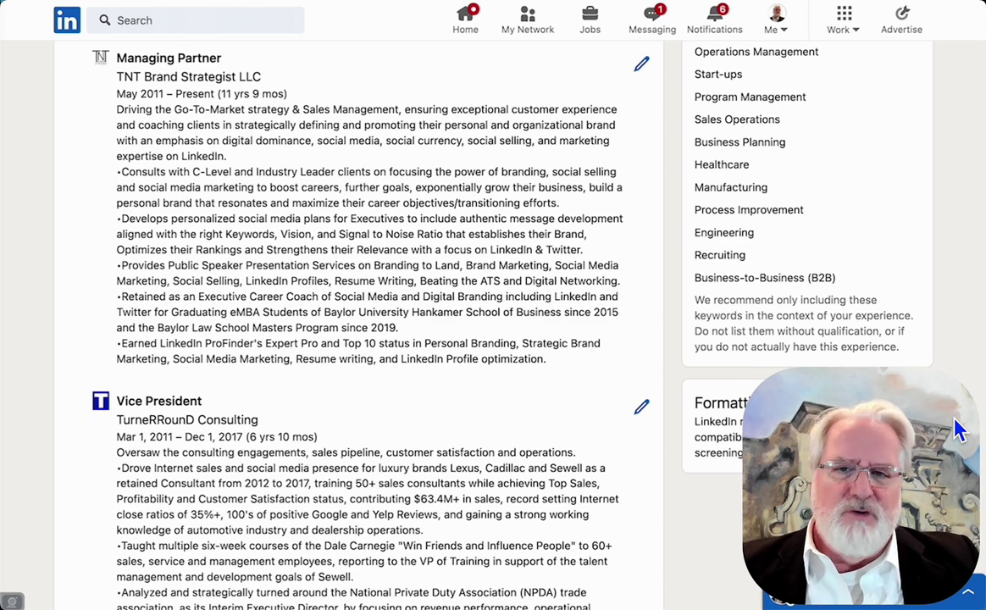
pyautogui.scroll(-4, 958, 431)
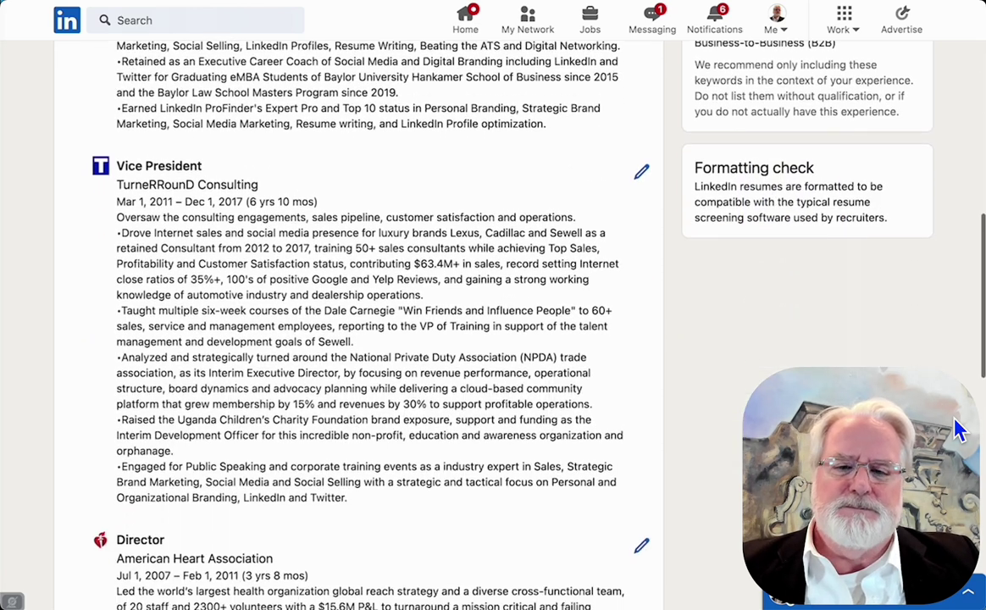
pyautogui.scroll(15, 780, 216)
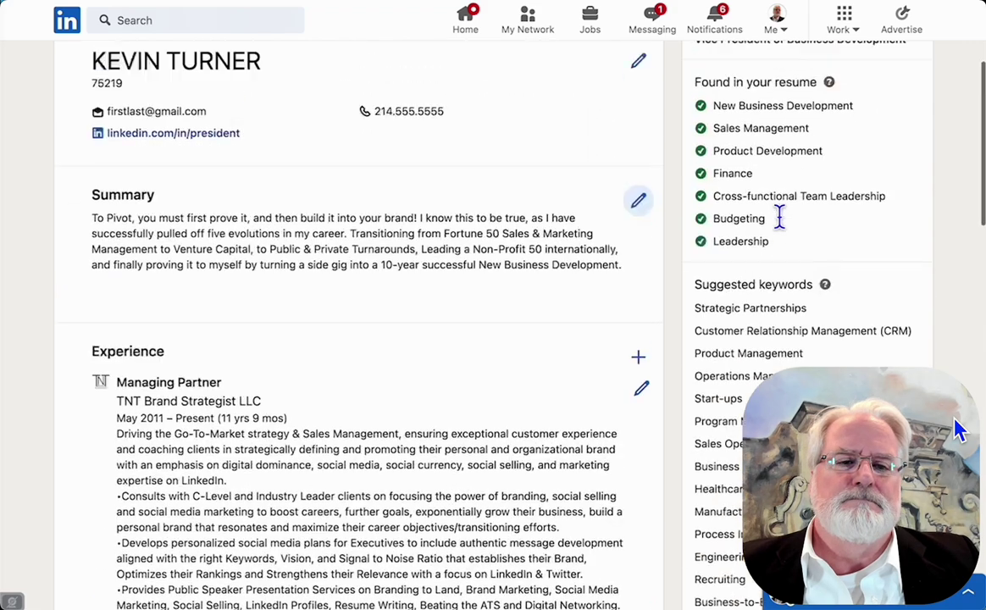
# - Reopen the resume last edited January 27, 2023 at 5:14 PM from the saved resumes and check its Summary and keywords
pyautogui.doubleClick(288, 72)
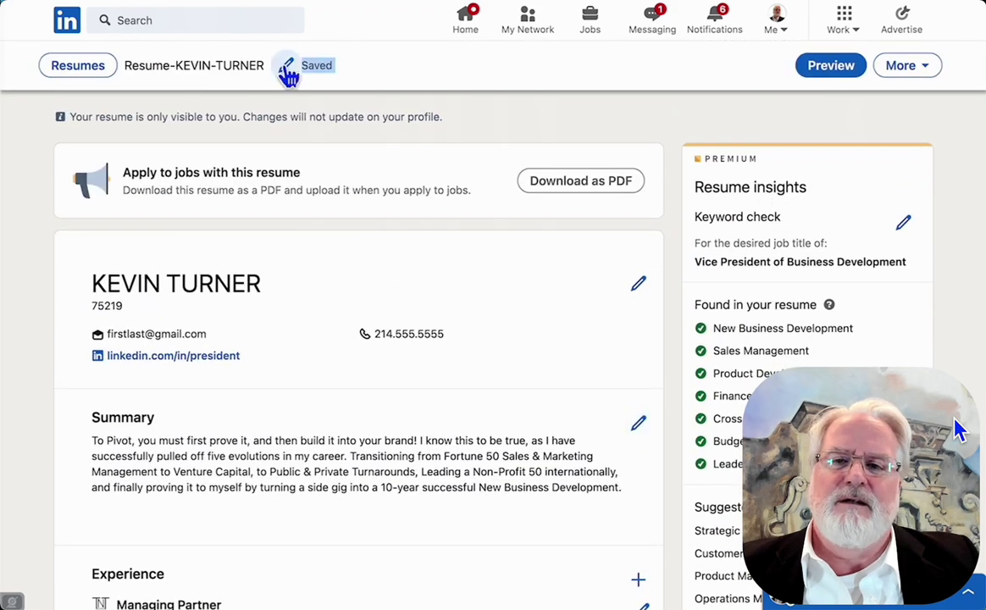
pyautogui.click(288, 73)
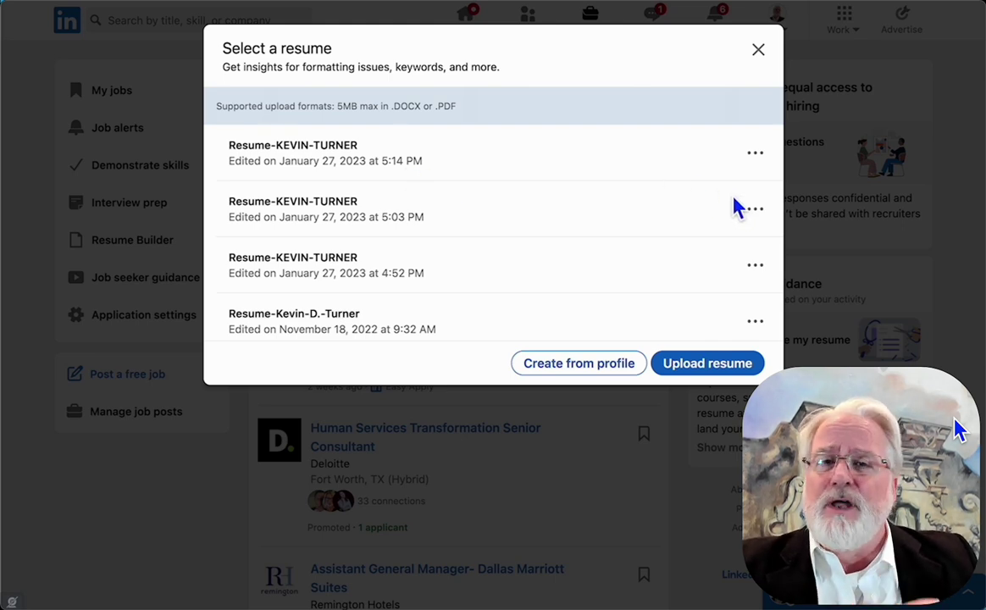
pyautogui.click(350, 159)
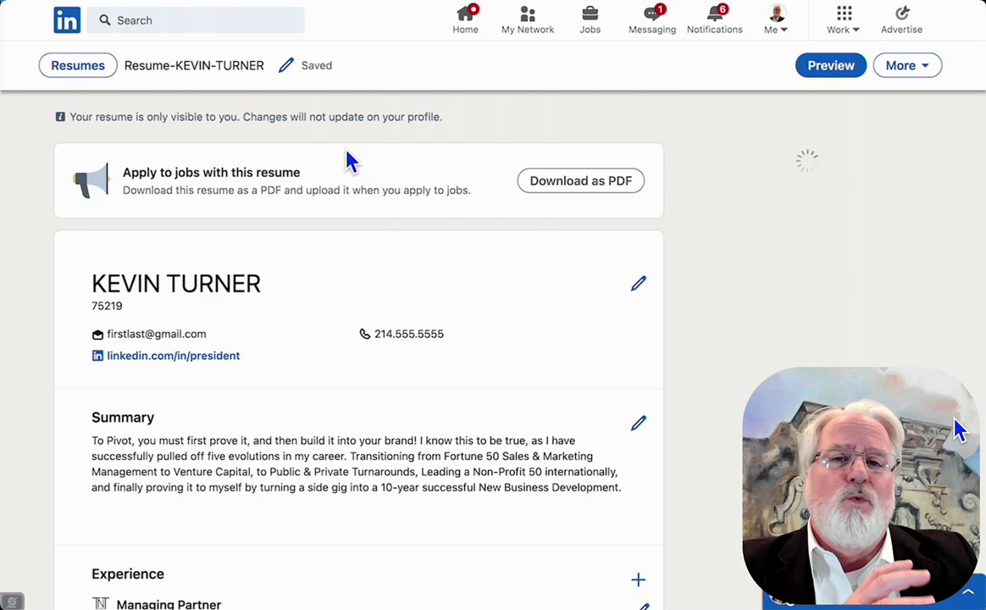
pyautogui.scroll(-1, 326, 334)
pyautogui.scroll(-3, 326, 334)
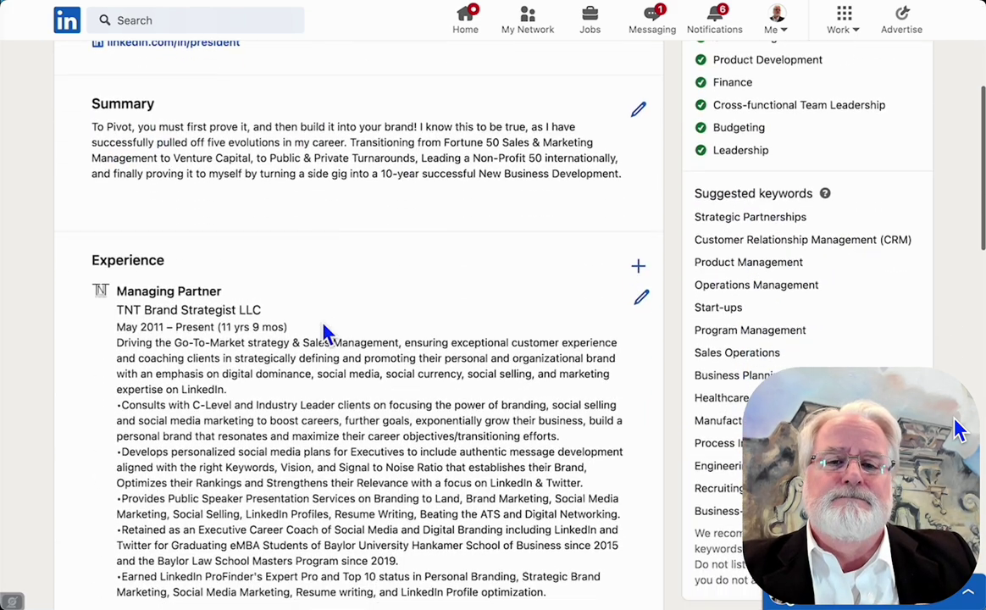
pyautogui.scroll(4, 326, 330)
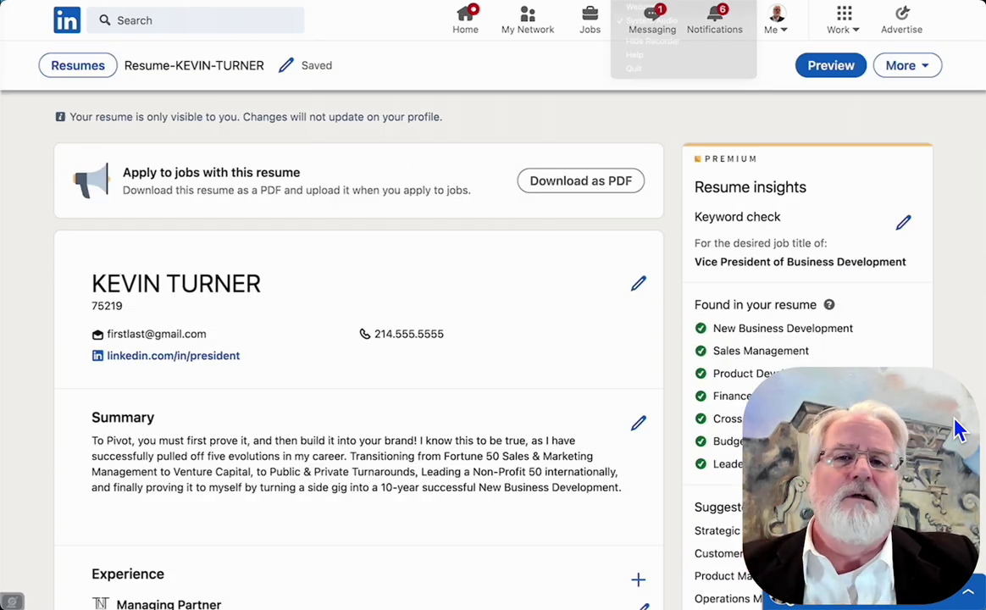